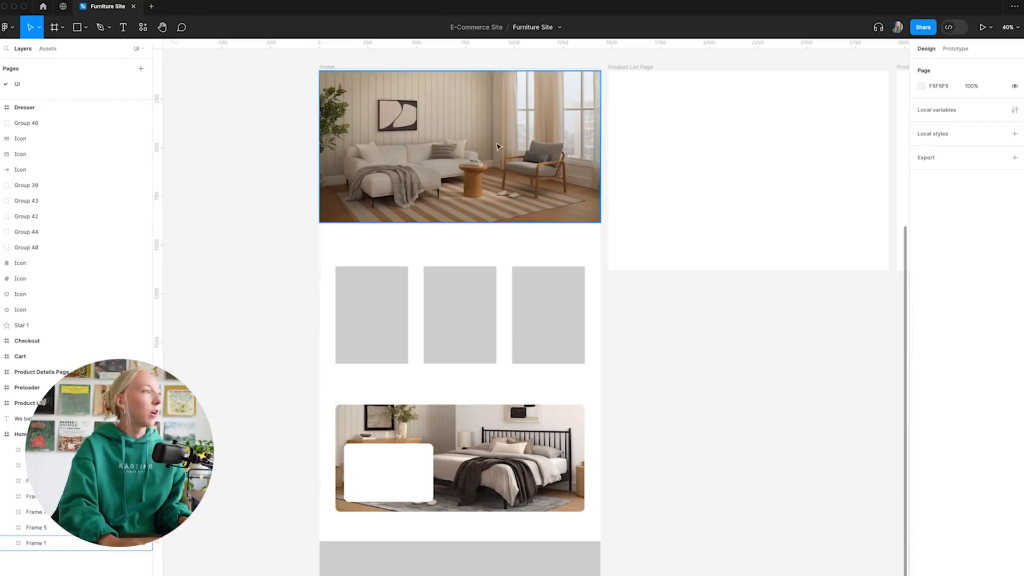
Add the heading text "Crafting Your Perfect Haven" over the lower-left part of the Home hero image.
scroll(527, 165, "up", 2)
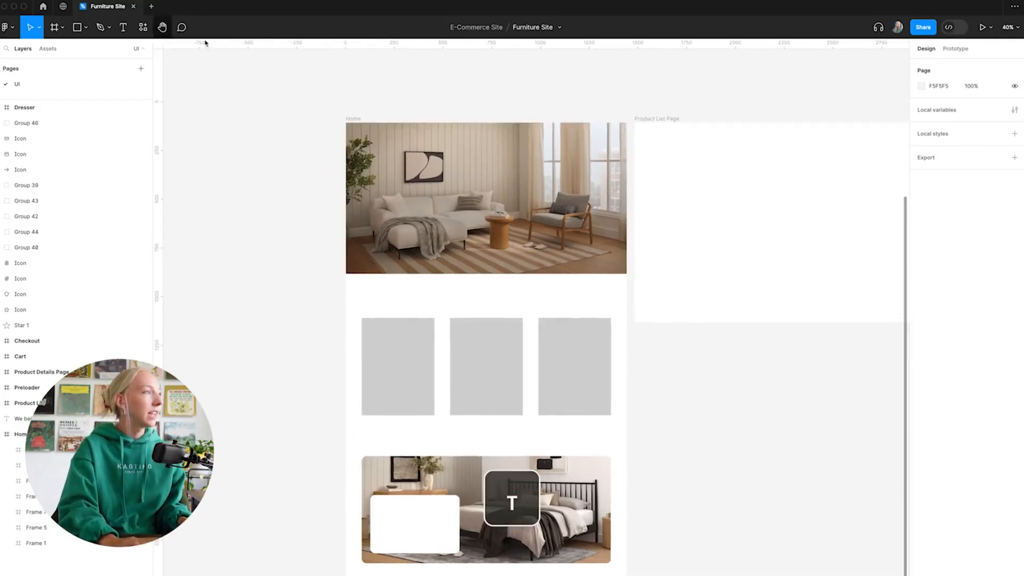
key("t")
left_click(386, 225)
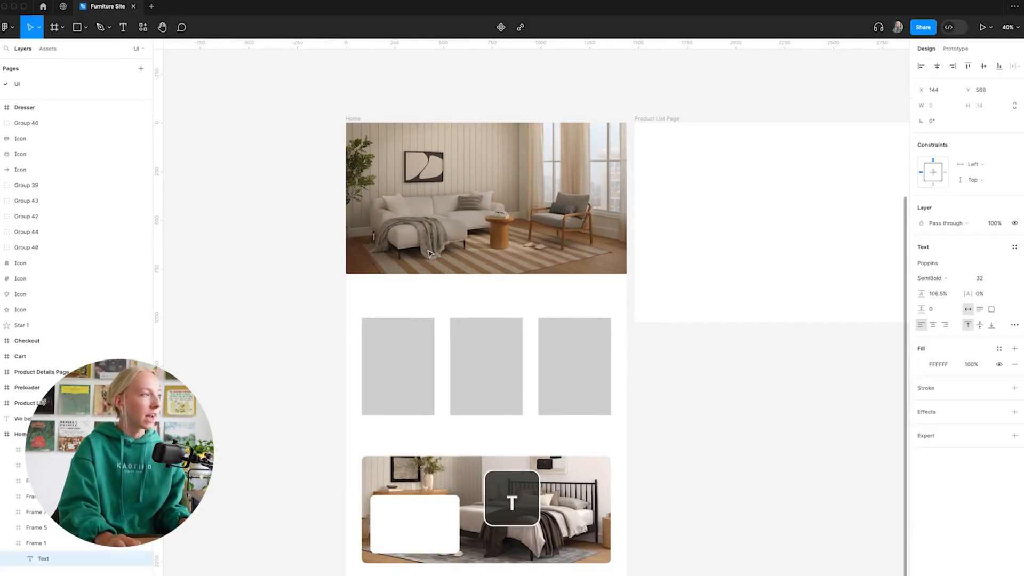
scroll(397, 255, "up", 5)
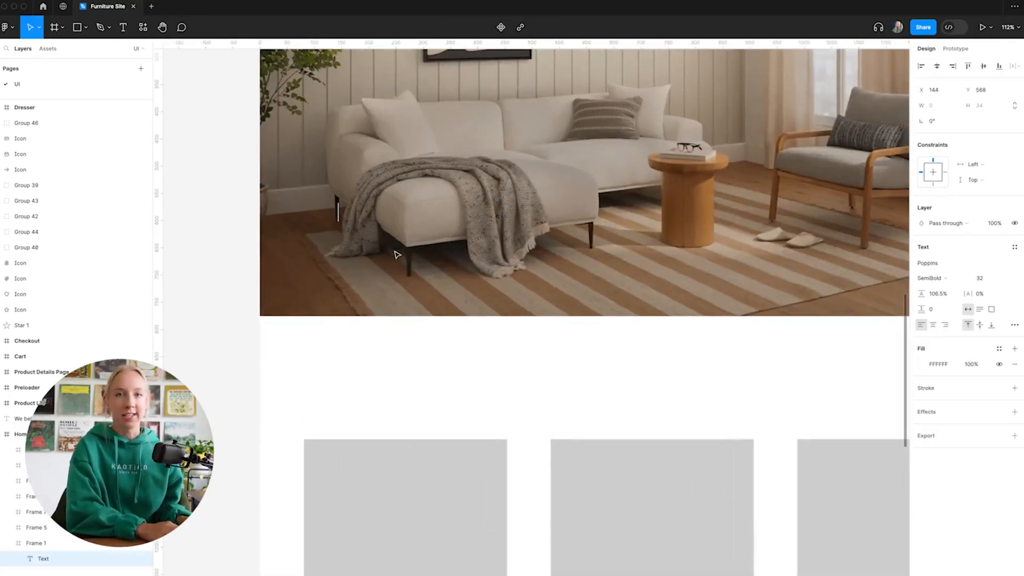
type("C")
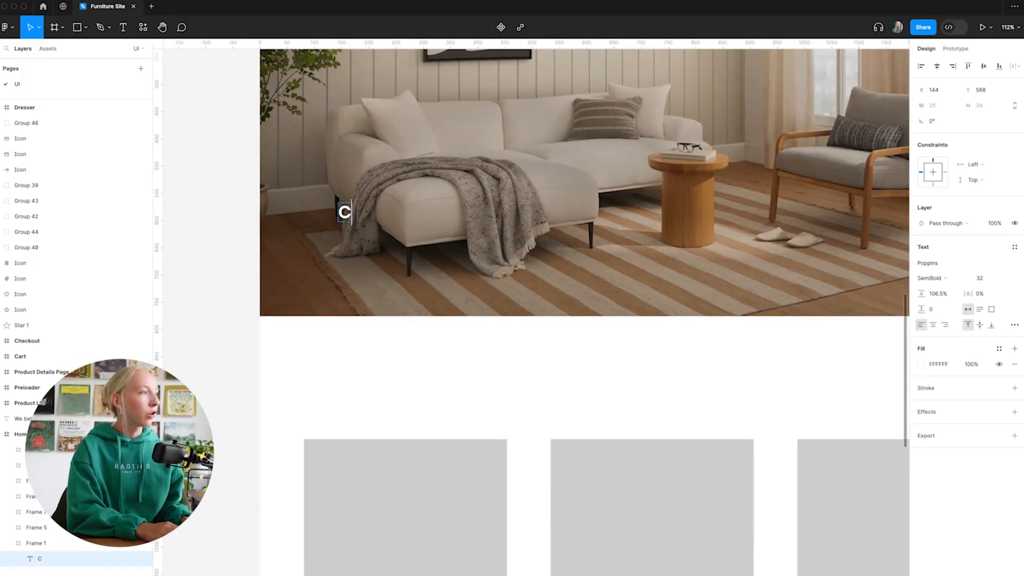
type("rafting Your Perfect Haven")
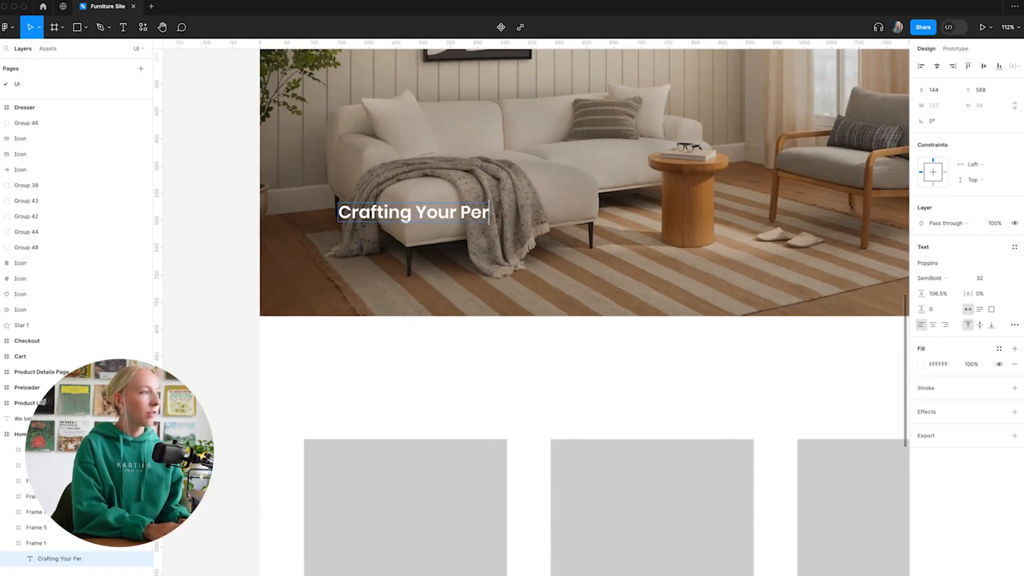
key("Escape")
Set the hero heading's font size to 72.
scroll(439, 257, "down", 3)
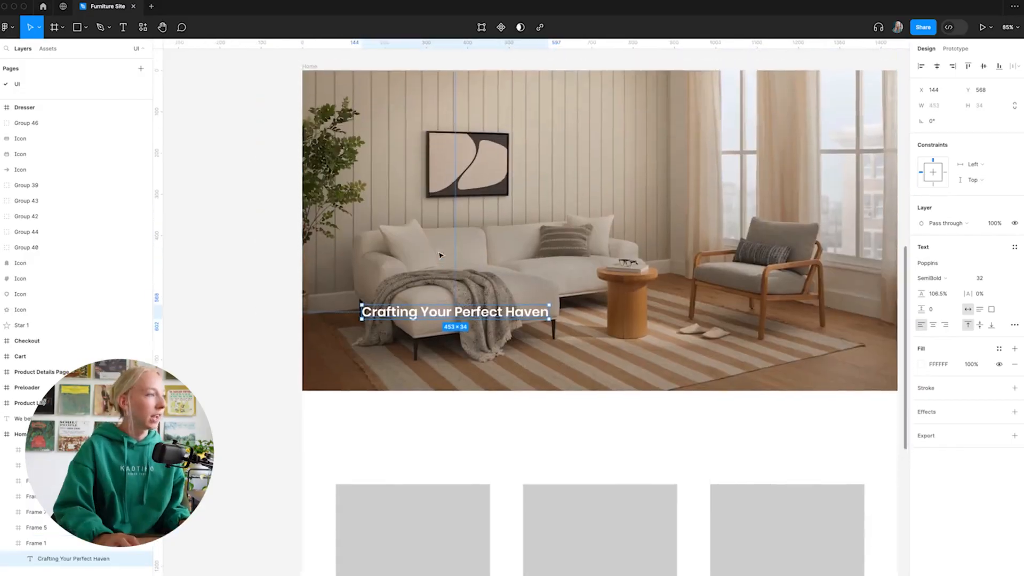
scroll(440, 256, "down", 2)
scroll(462, 278, "up", 4)
scroll(476, 278, "down", 1)
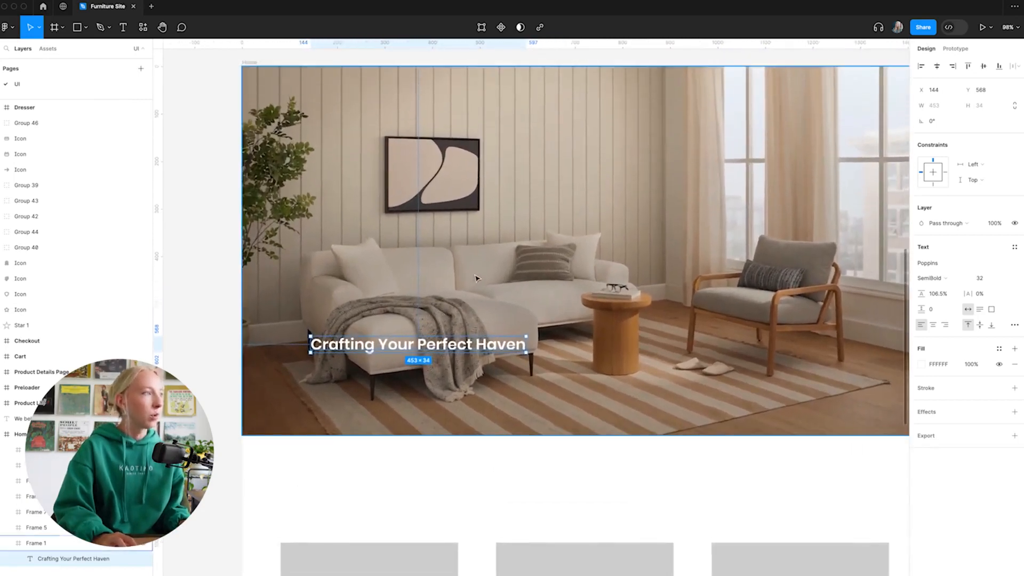
scroll(572, 264, "right", 2)
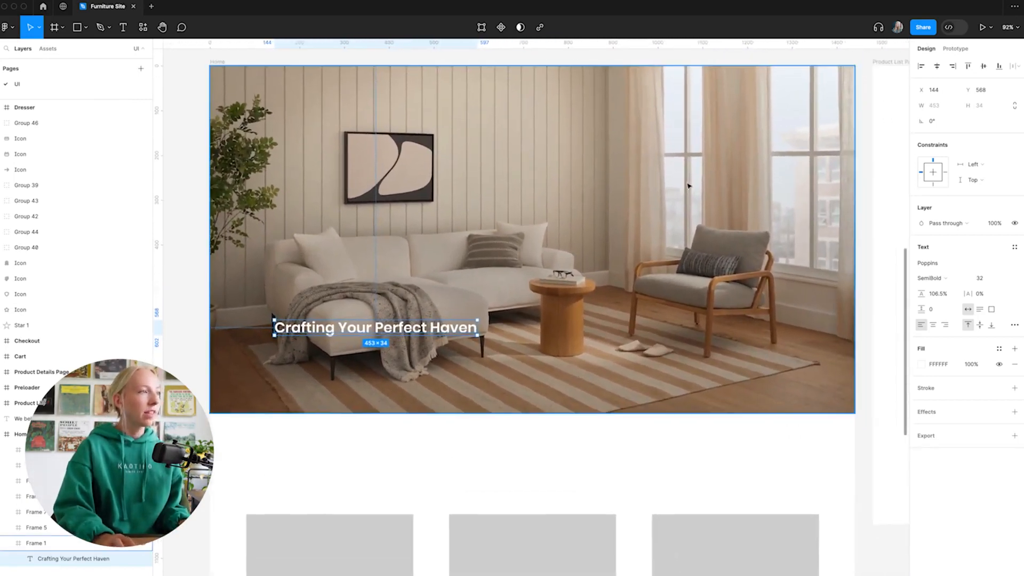
left_click(996, 282)
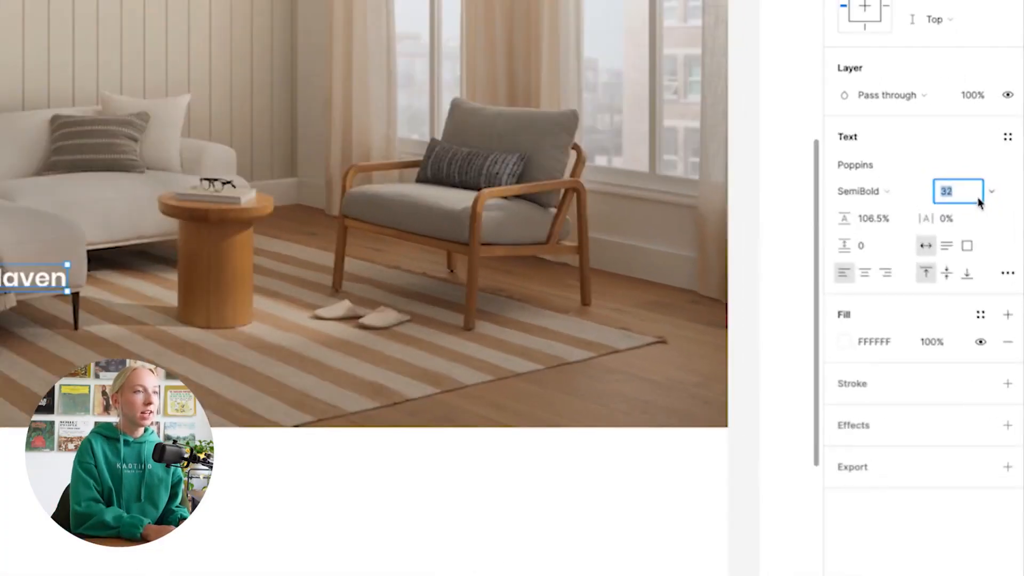
key("BackSpace")
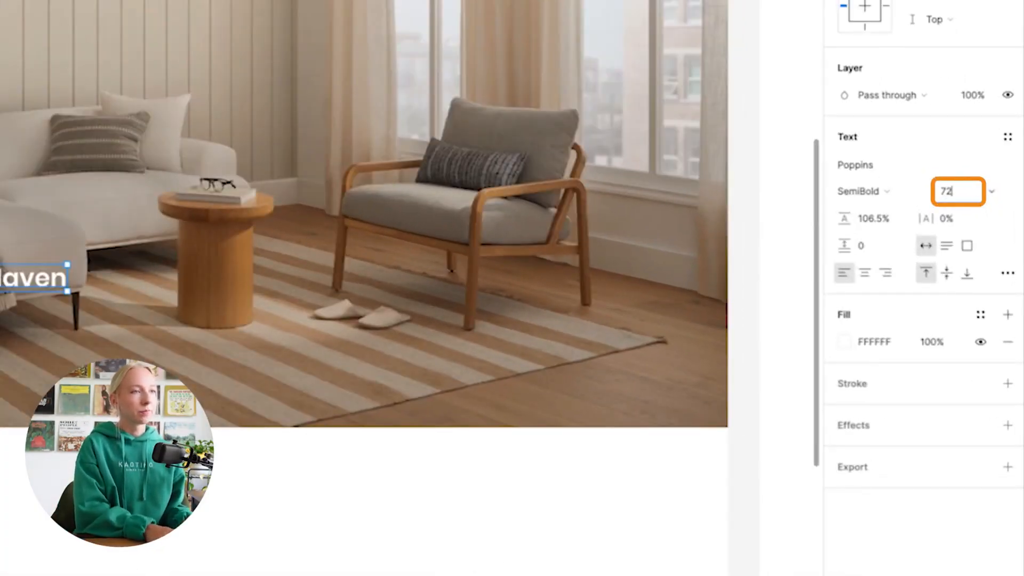
key("Return")
Narrow the heading's text box so it wraps onto two lines, with an exact width of 700.
scroll(587, 365, "up", 2)
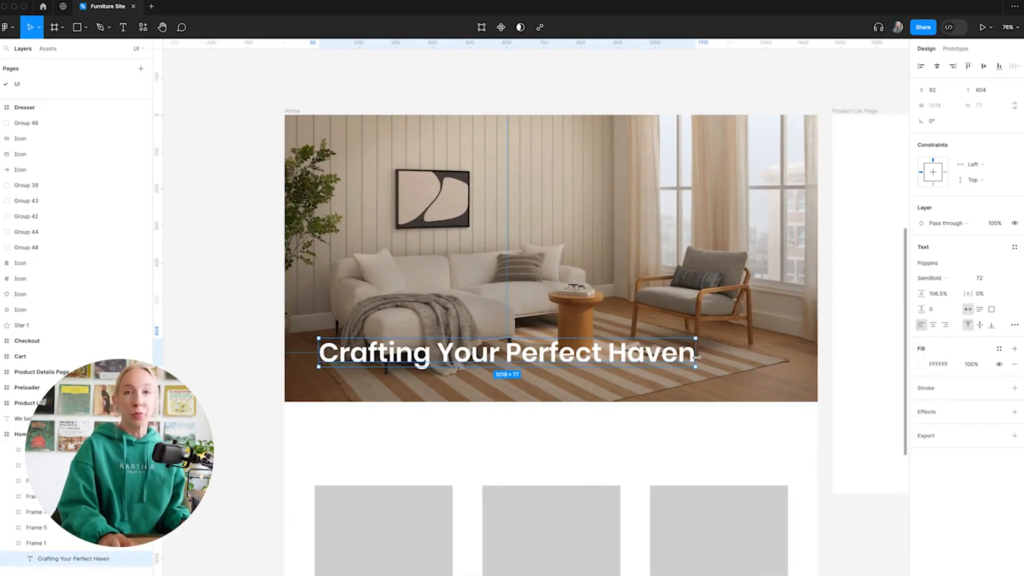
left_click_drag(698, 357, 579, 356)
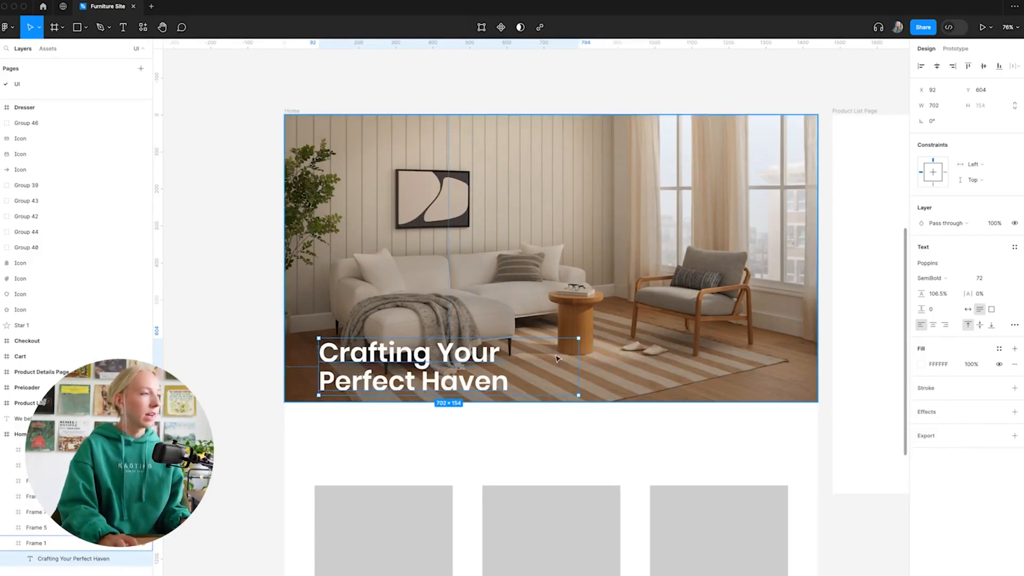
left_click(940, 108)
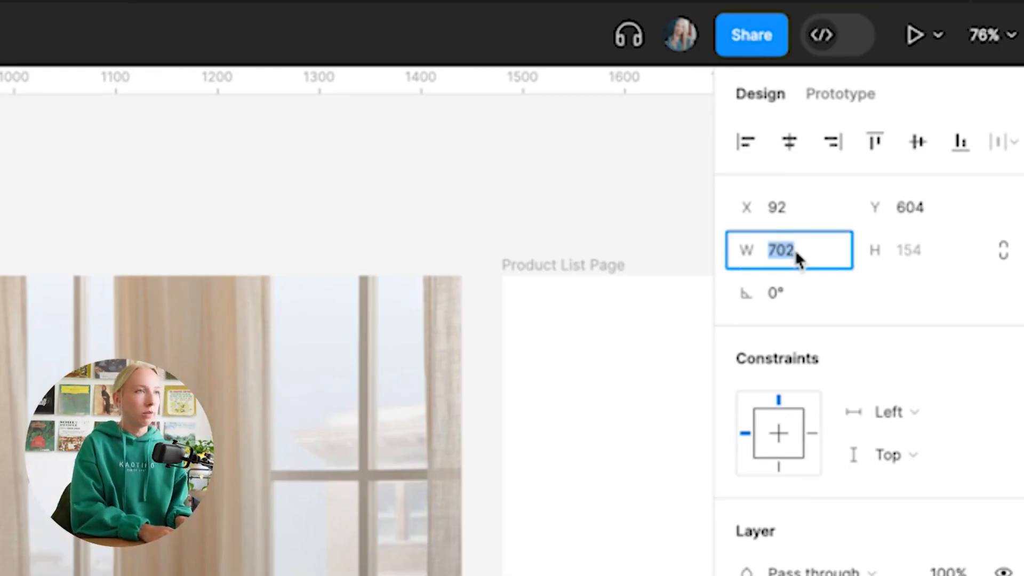
type("700")
key("Return")
Align the heading to the hero image's bottom-left corner, and offset it inward to X 80, Y 562.
left_click_drag(471, 366, 437, 373)
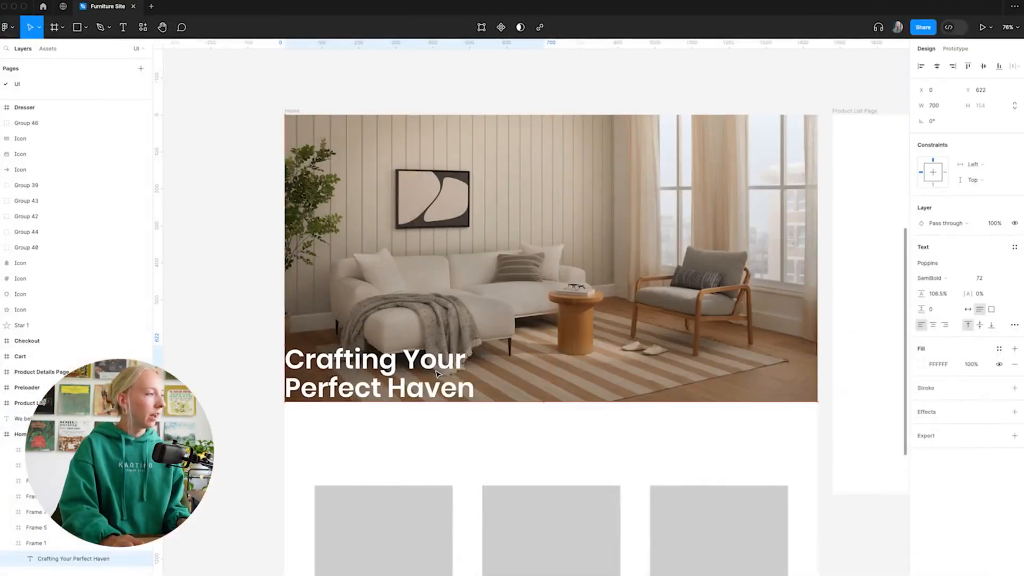
key("shift+Right")
key("shift+Right")
key("shift+Right")
key("shift+Right")
key("shift+Right")
key("shift+Right")
key("shift+Right")
key("shift+Right")
key("shift+Up")
key("shift+Up")
key("shift+Up")
key("shift+Up")
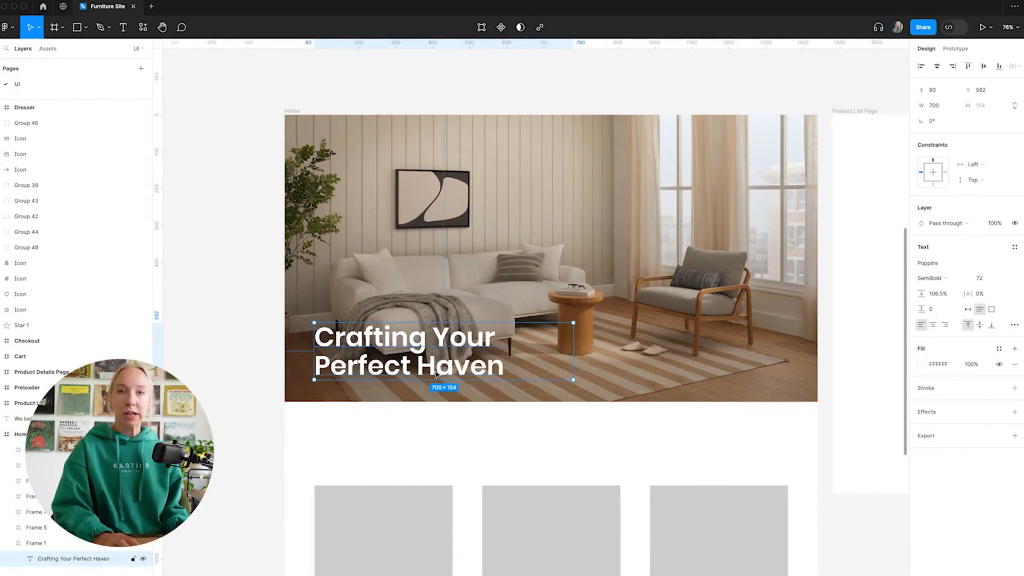
left_click(450, 416)
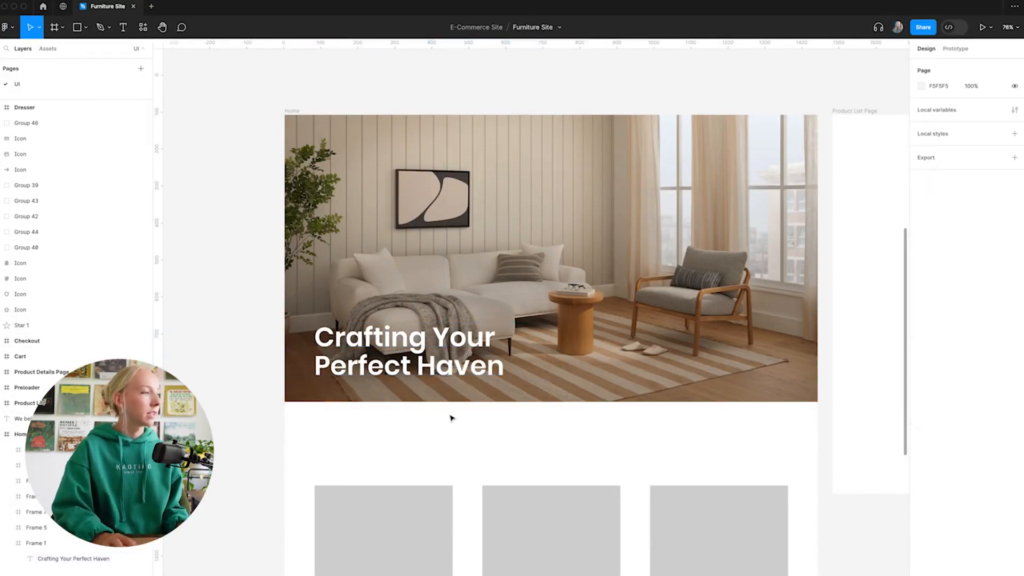
Try the Bold weight of Poppins on the hero heading.
scroll(450, 416, "down", 3)
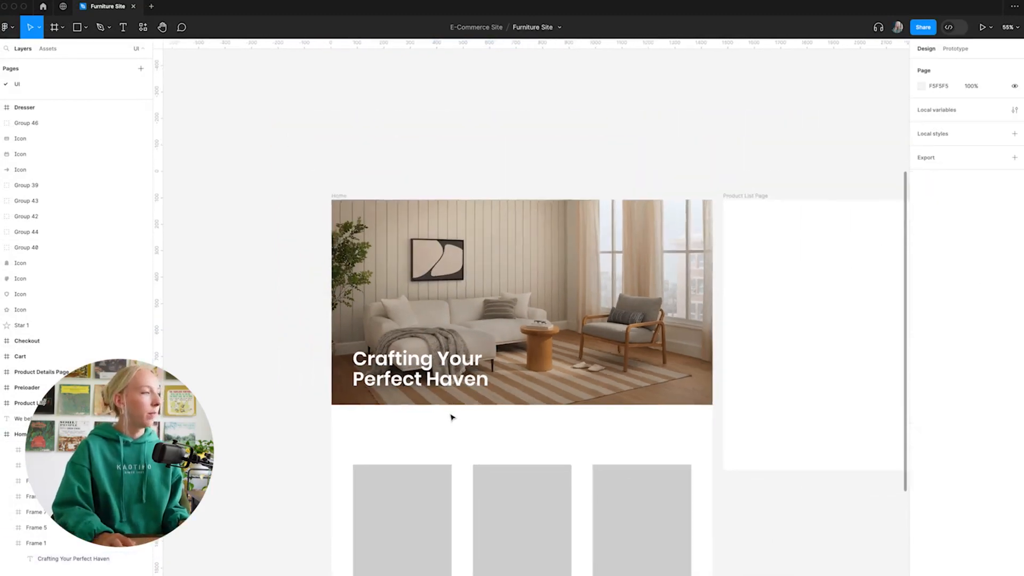
left_click(393, 381)
double_click(388, 372)
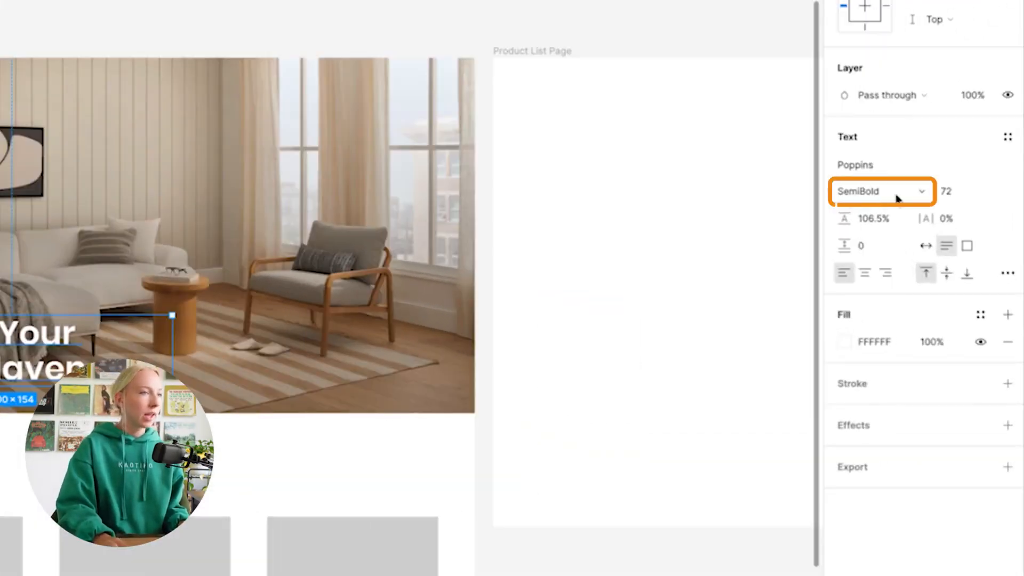
left_click(942, 268)
left_click(896, 211)
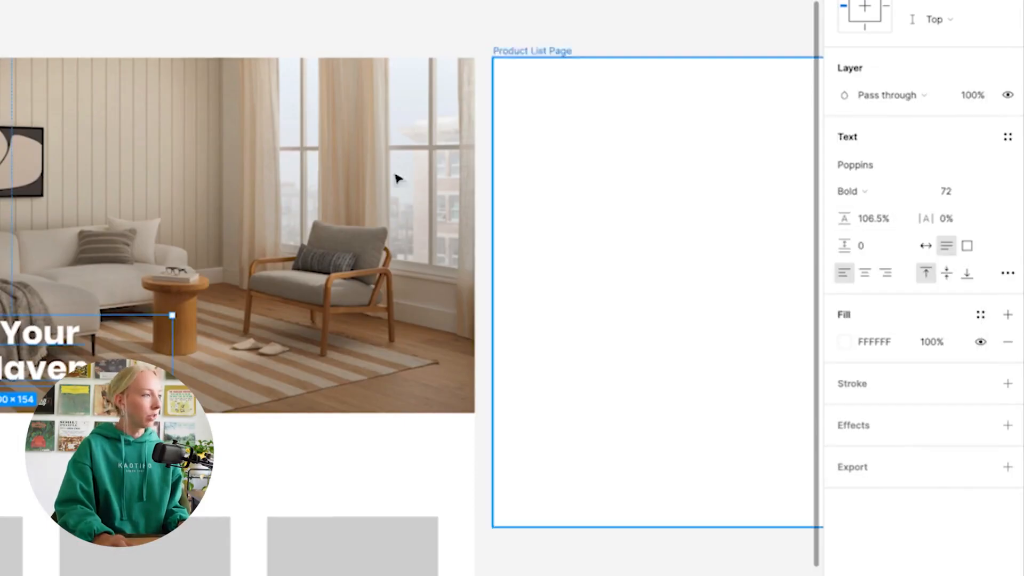
left_click(96, 39)
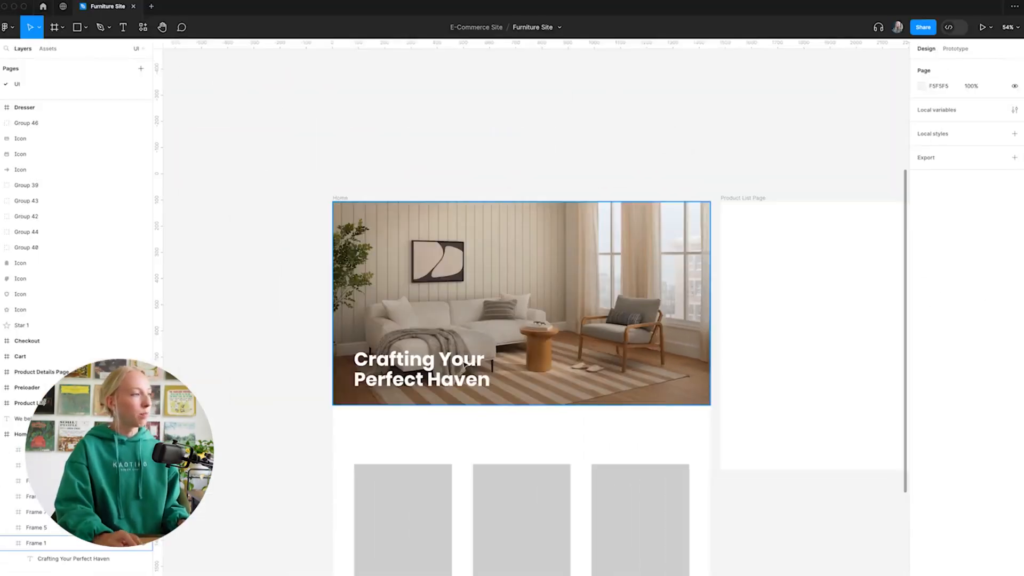
Try the Medium font weight on the hero heading.
left_click(464, 365)
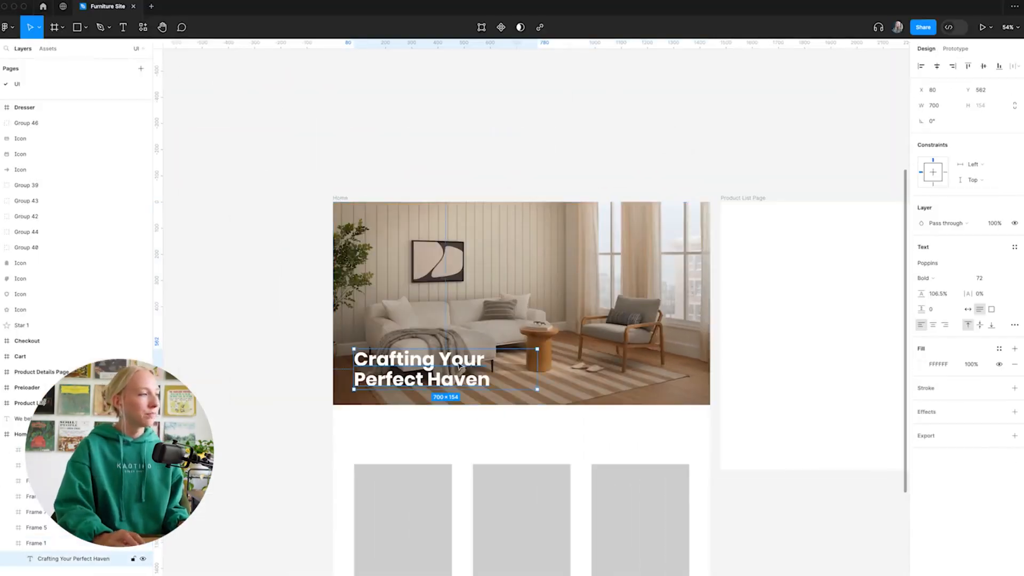
left_click(959, 278)
left_click(945, 253)
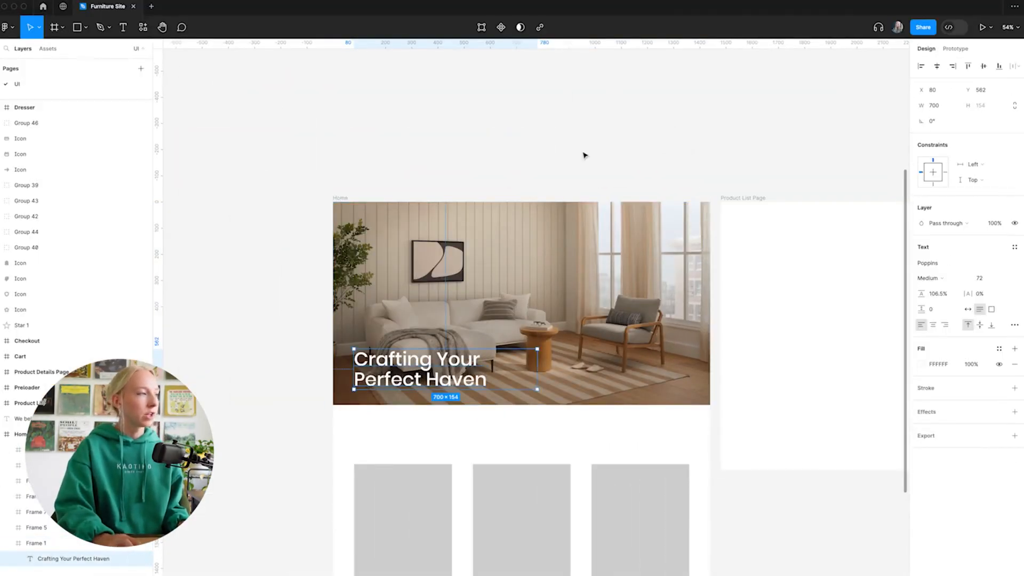
left_click(590, 155)
Set the hero heading's font weight back to SemiBold.
scroll(481, 206, "down", 3)
scroll(480, 204, "up", 5)
scroll(458, 235, "down", 4)
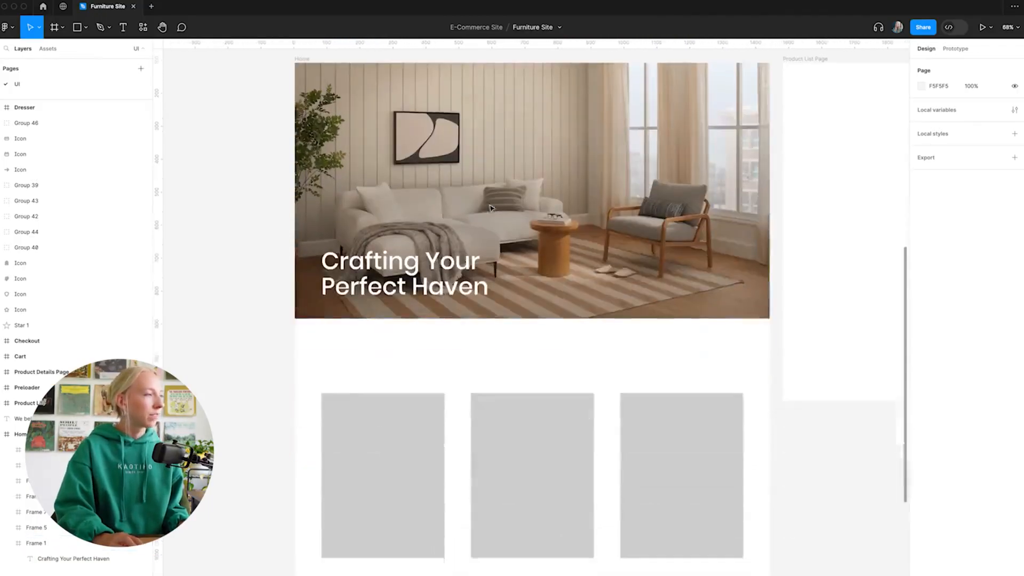
left_click(437, 260)
scroll(443, 256, "up", 3)
left_click(948, 278)
left_click(942, 290)
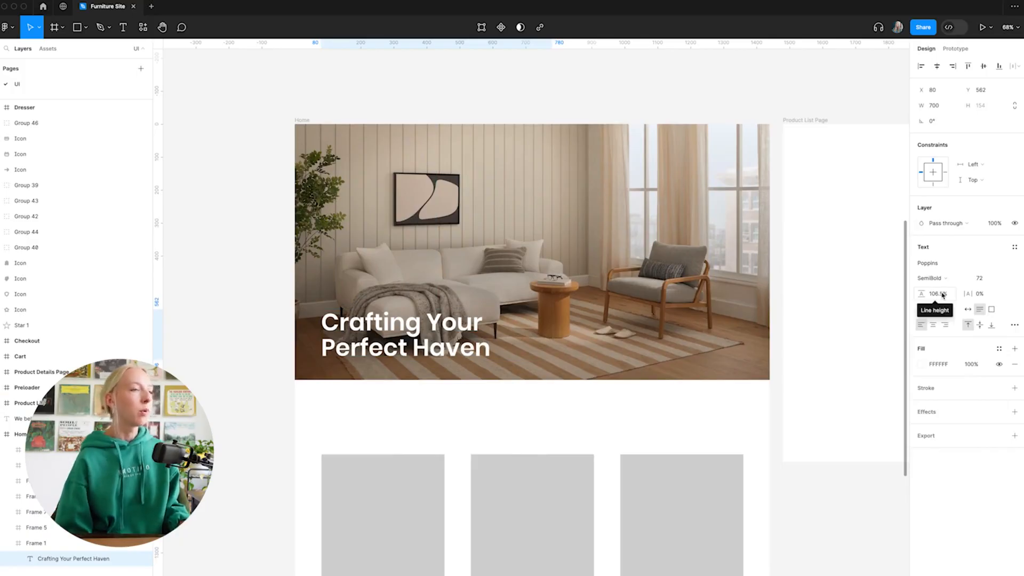
Set the heading's line height to a fixed value of 72 instead of a percentage.
left_click(941, 299)
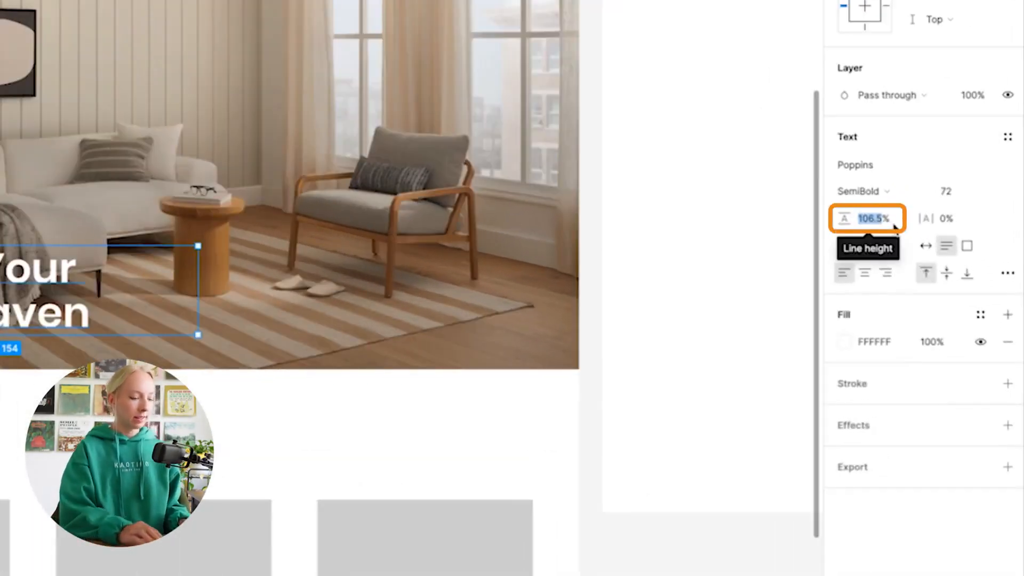
type("72")
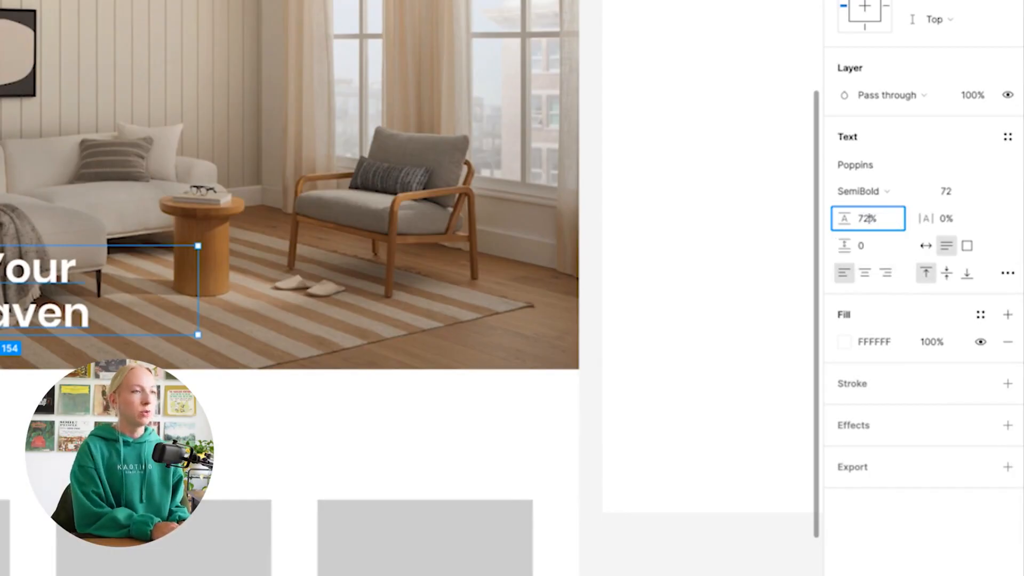
key("BackSpace")
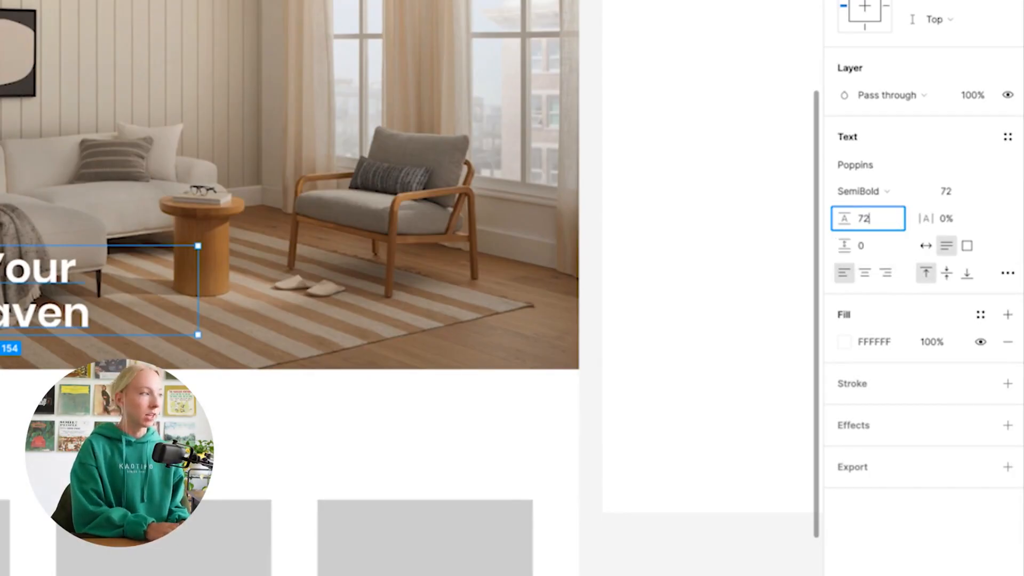
key("Return")
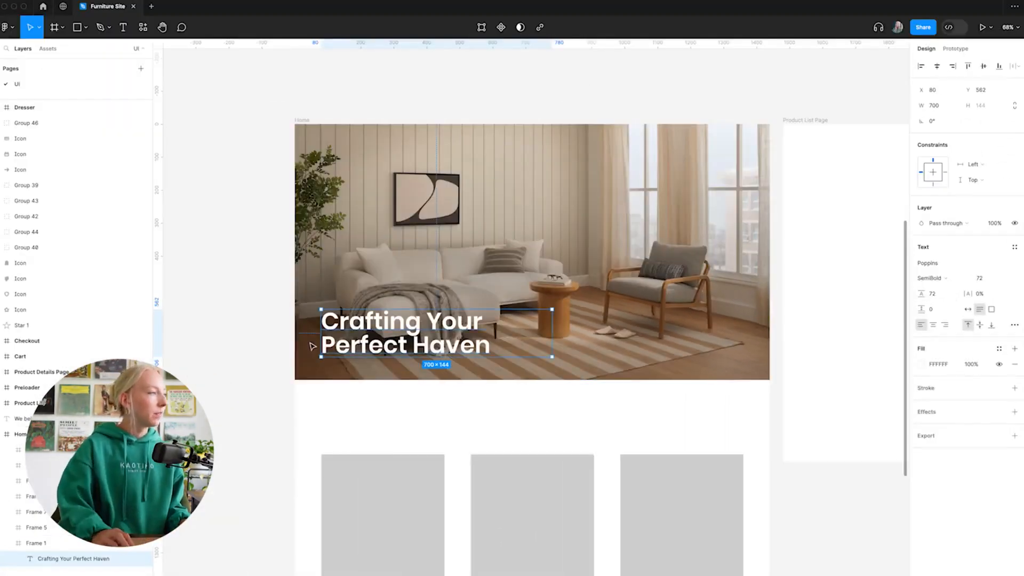
Inspect the spacing between the heading's two lines up close and set its line height to 80.
scroll(310, 343, "up", 5)
left_click(524, 470)
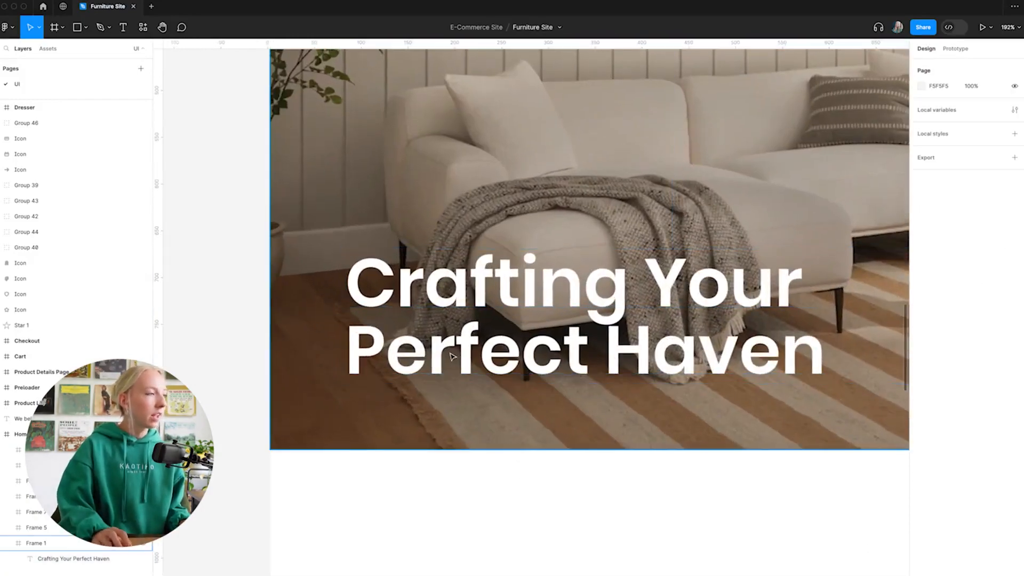
scroll(621, 321, "up", 3)
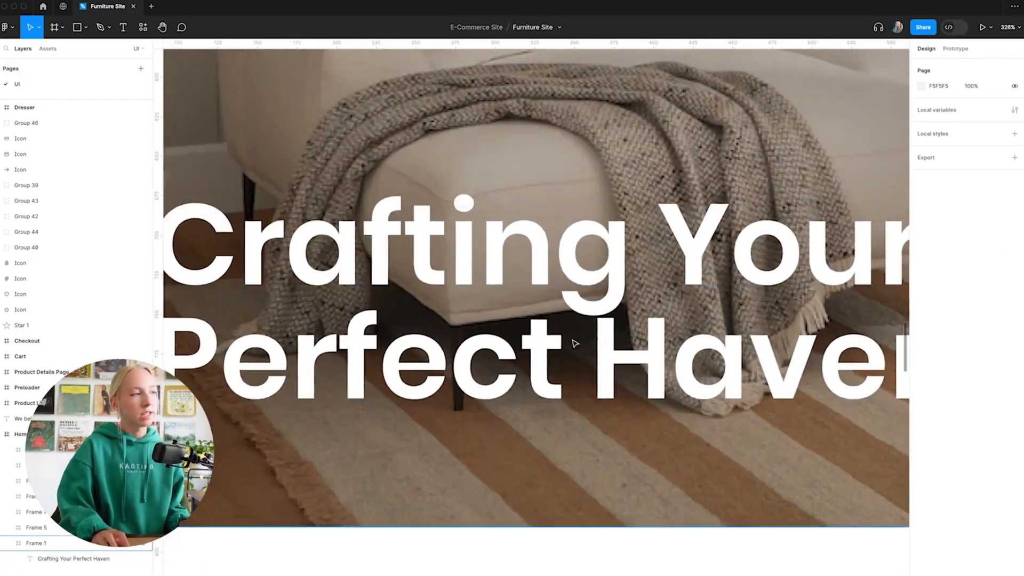
scroll(620, 308, "down", 5)
left_click(467, 354)
scroll(467, 354, "down", 4)
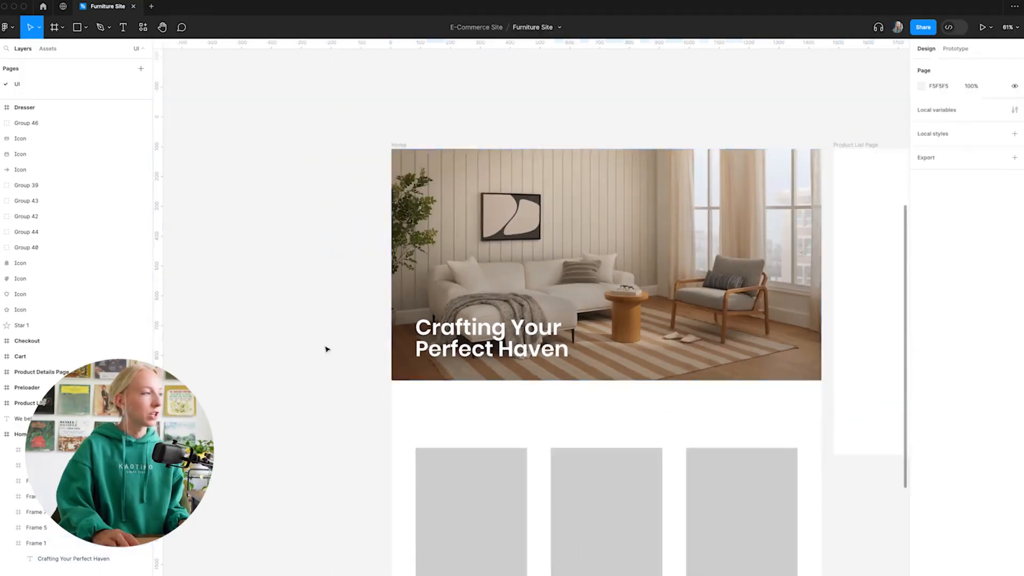
left_click(496, 350)
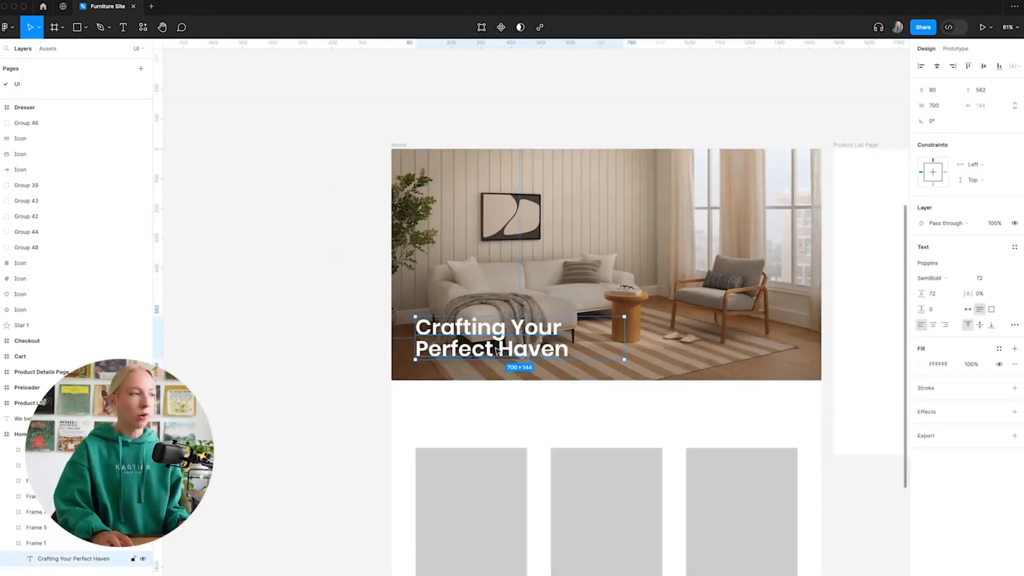
scroll(592, 359, "right", 2)
left_click(933, 300)
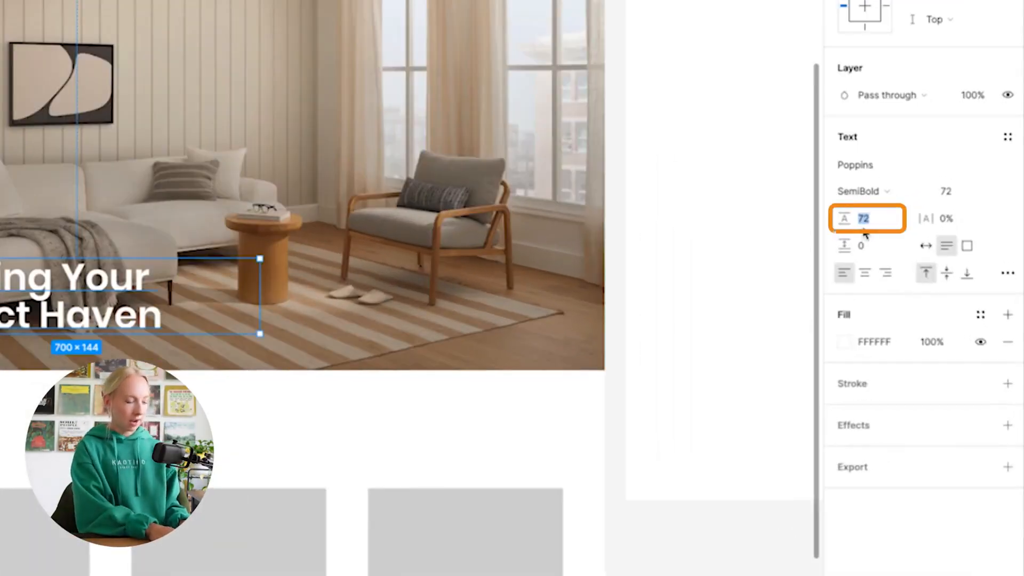
type("80")
key("Return")
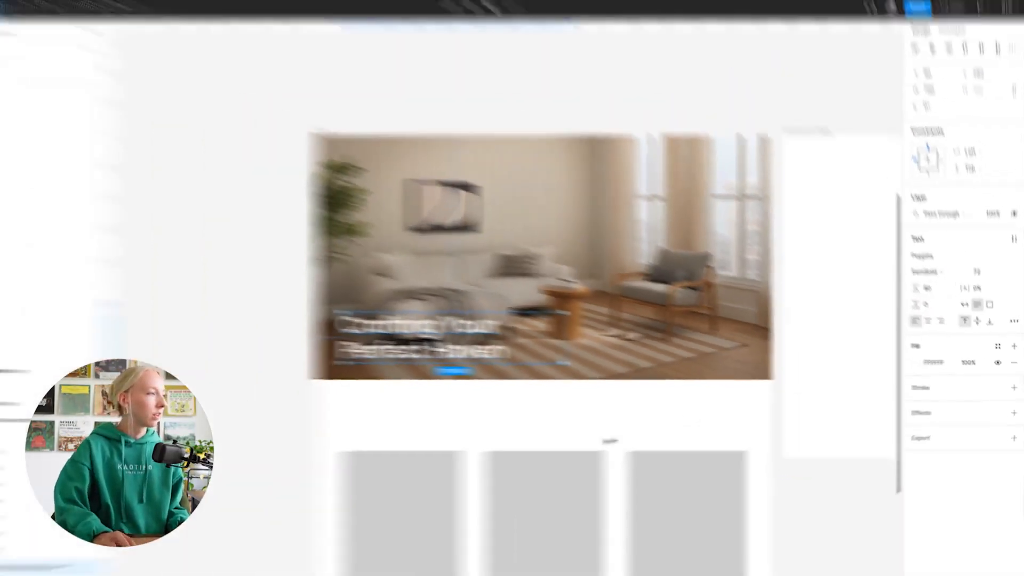
left_click(532, 406)
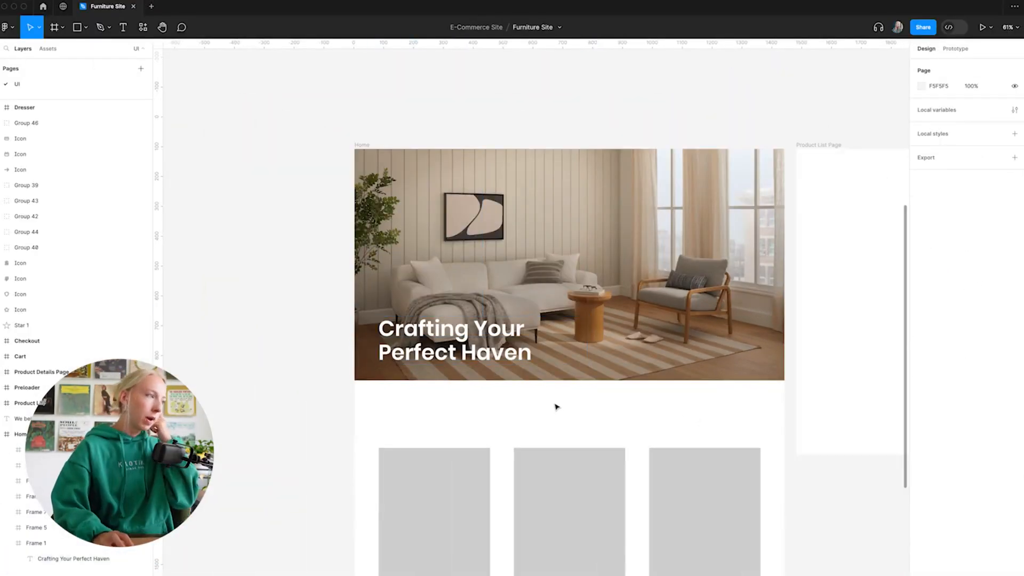
Nudge the hero heading up so it sits about 60 px above the hero image's lower edge.
left_click(491, 356)
key("alt")
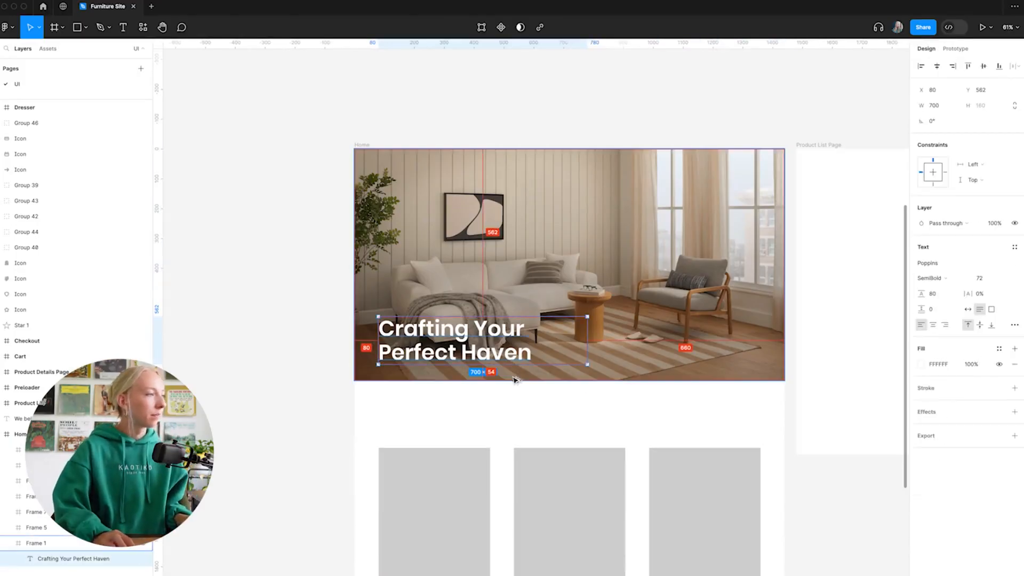
key("Up")
key("Up")
key("Up")
key("Up")
key("Up")
key("Up")
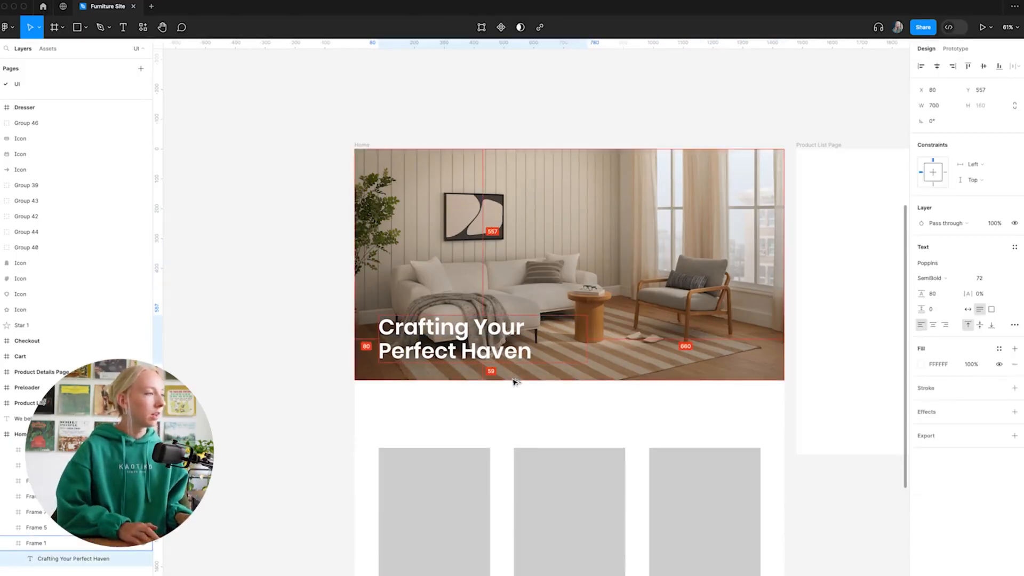
left_click(583, 411)
Duplicate the hero heading into the white area between the hero image and the grey cards, at Y 820.
scroll(584, 411, "down", 2)
left_click_drag(515, 286, 515, 337)
key("super+z")
left_click(451, 276)
double_click(465, 274)
left_click_drag(470, 272, 469, 338)
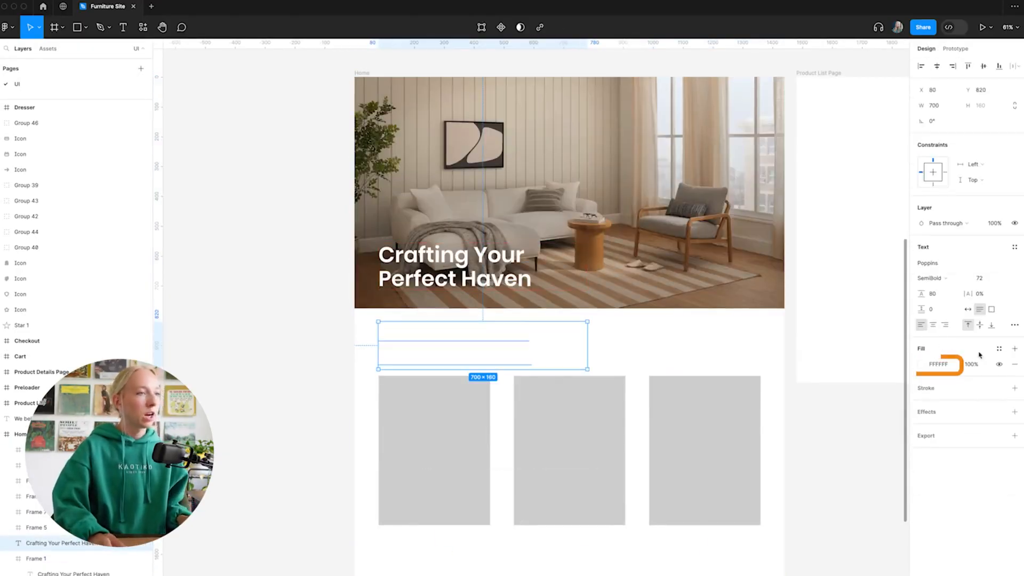
Change the duplicated heading's fill color to black, 000000.
left_click(922, 364)
left_click_drag(840, 417, 788, 515)
left_click(329, 308)
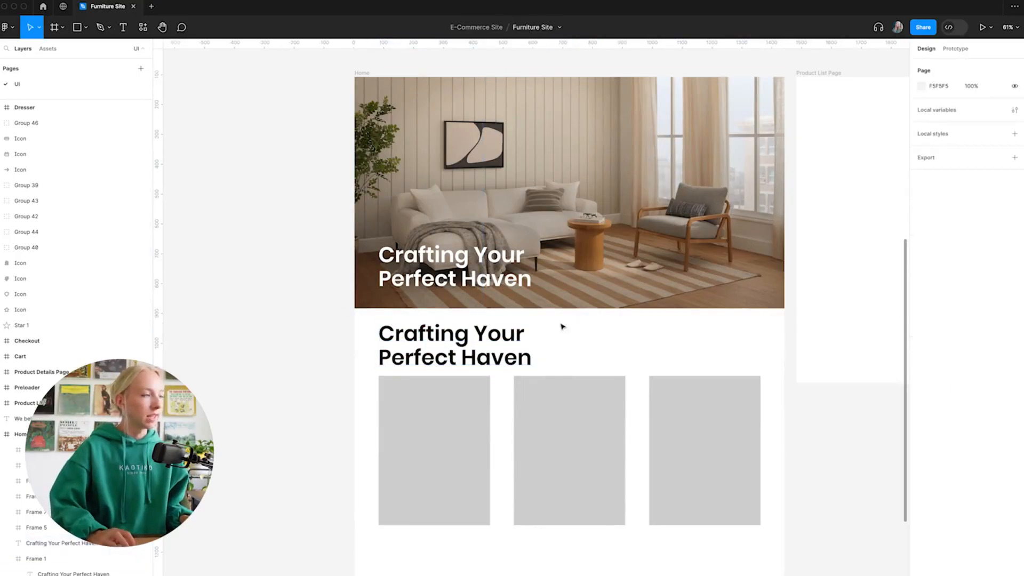
Compare the black heading with the hero heading and reduce the black heading's font size to 60.
scroll(563, 326, "down", 1)
scroll(614, 335, "down", 1)
scroll(601, 336, "up", 5)
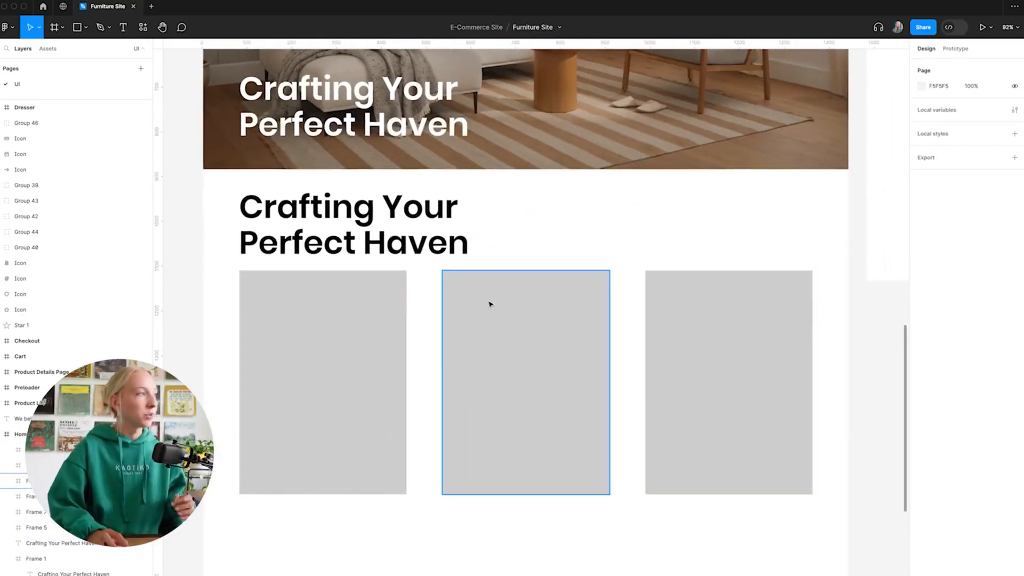
left_click(394, 239)
scroll(520, 257, "up", 2)
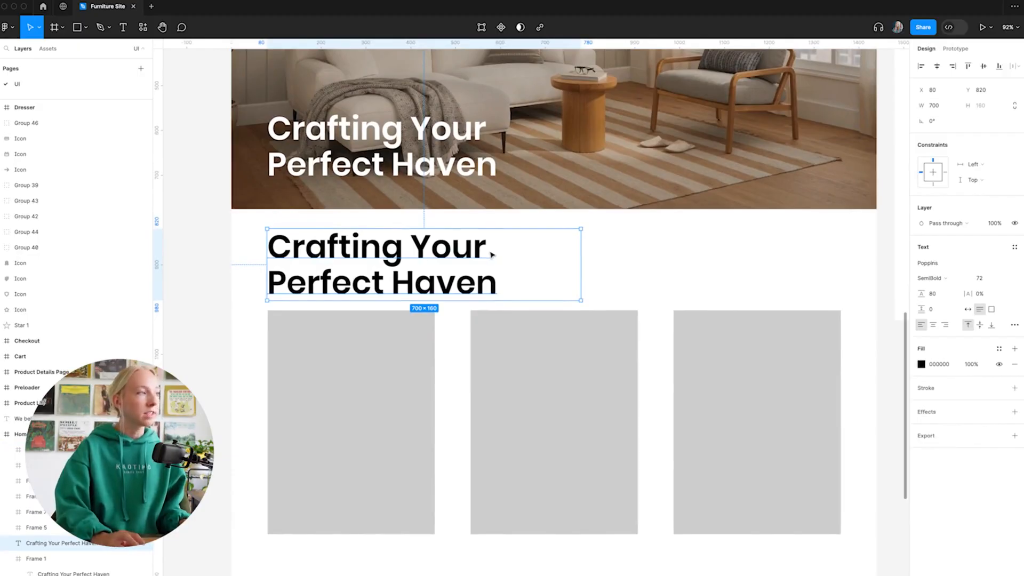
left_click(665, 287)
scroll(555, 278, "down", 4)
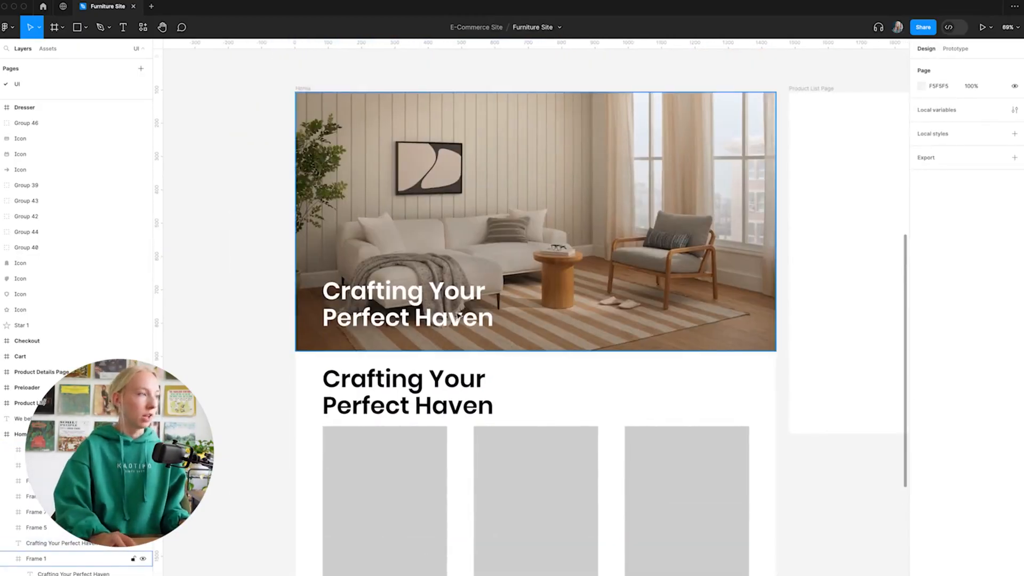
left_click(430, 399)
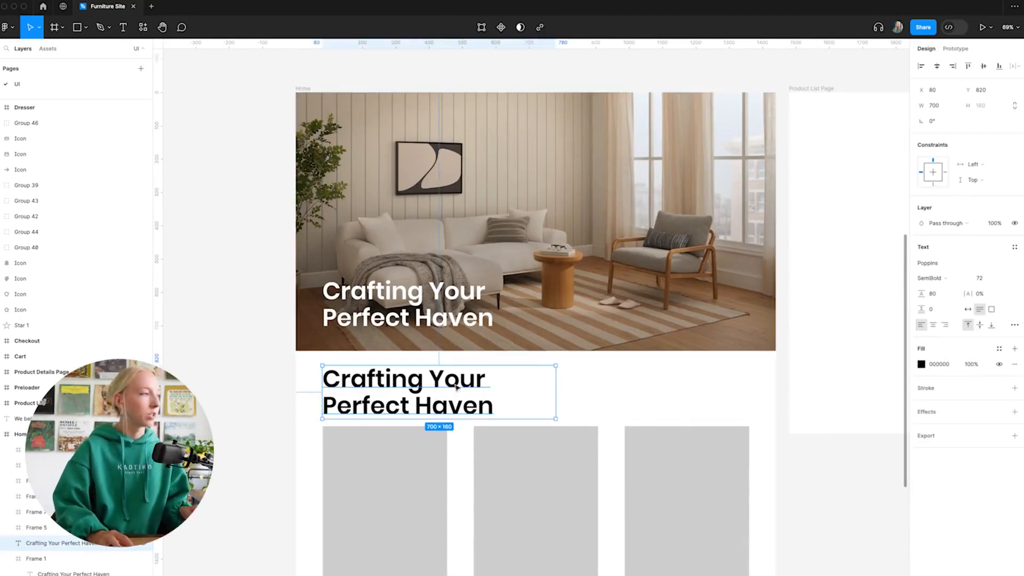
left_click(999, 282)
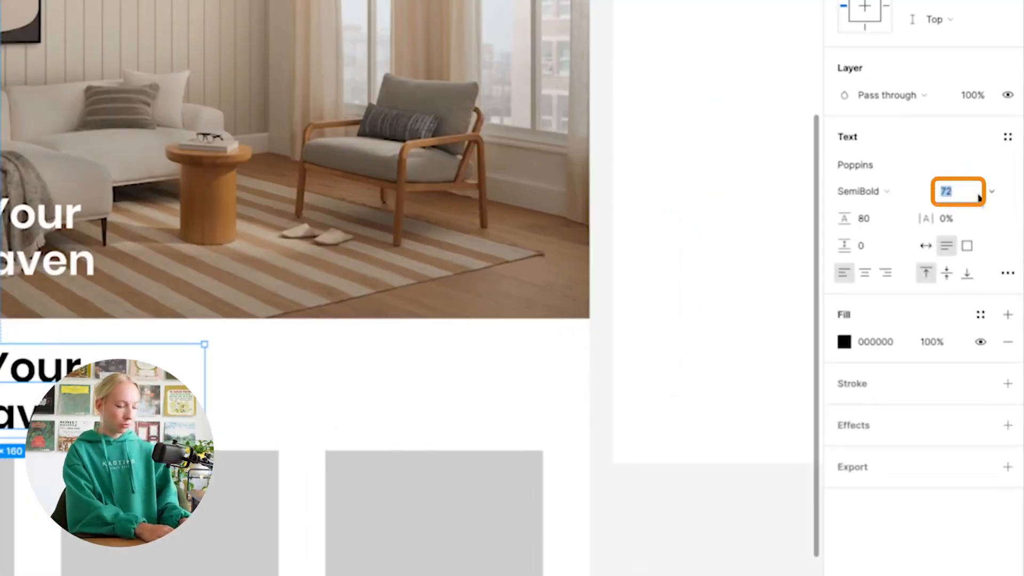
type("60")
key("Return")
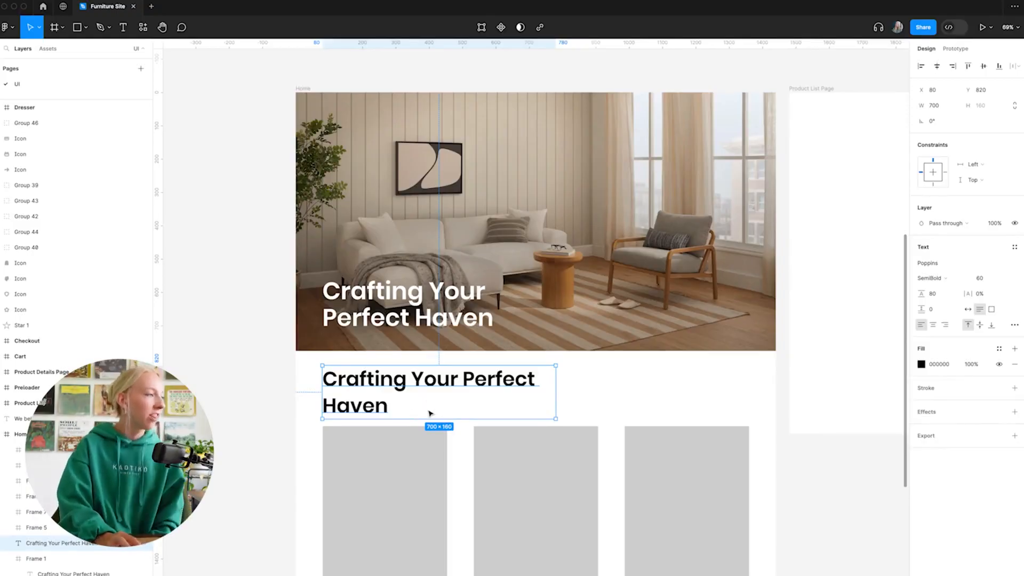
Set the black heading's line height to 72.
left_click(947, 297)
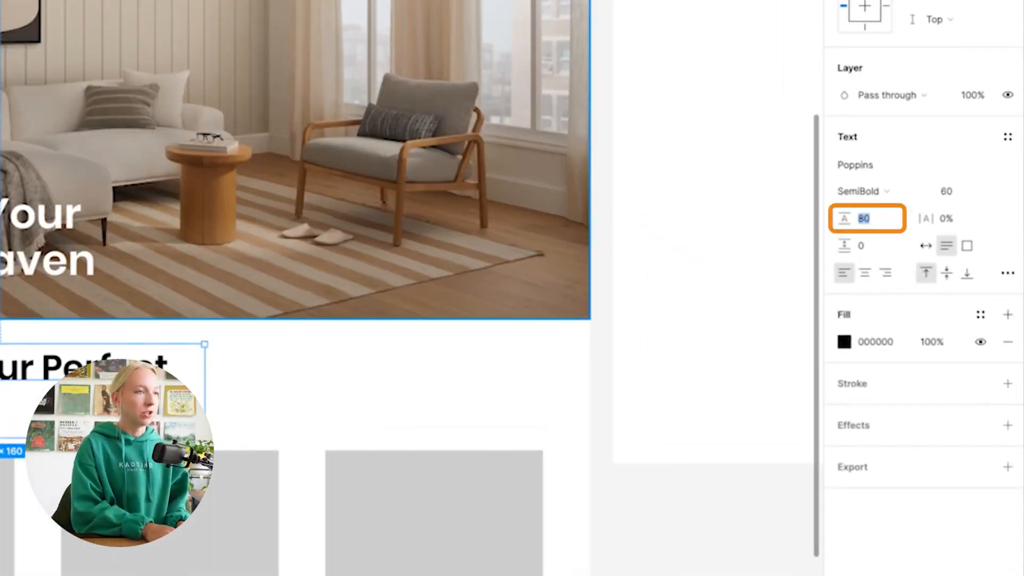
type("72")
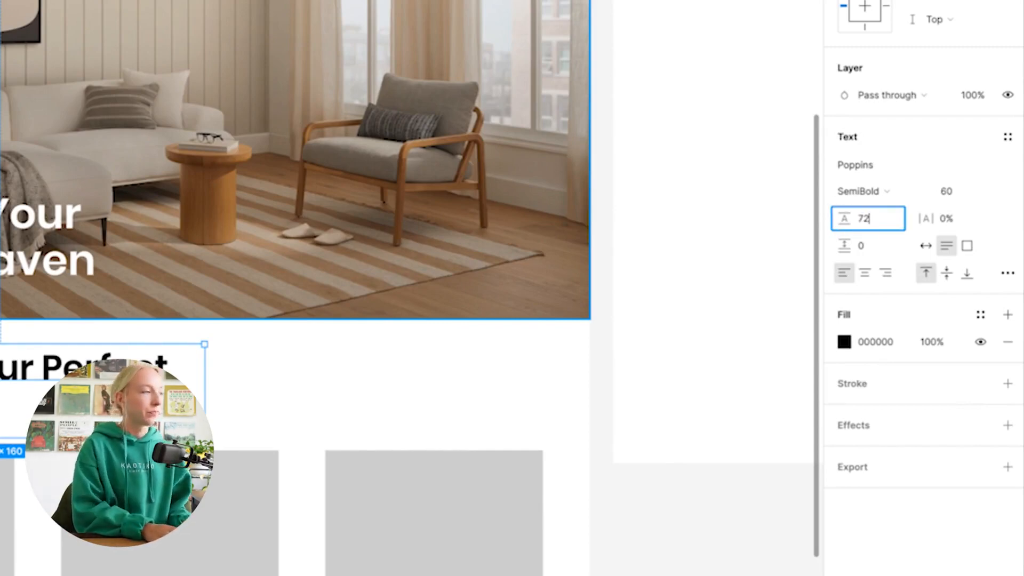
key("Return")
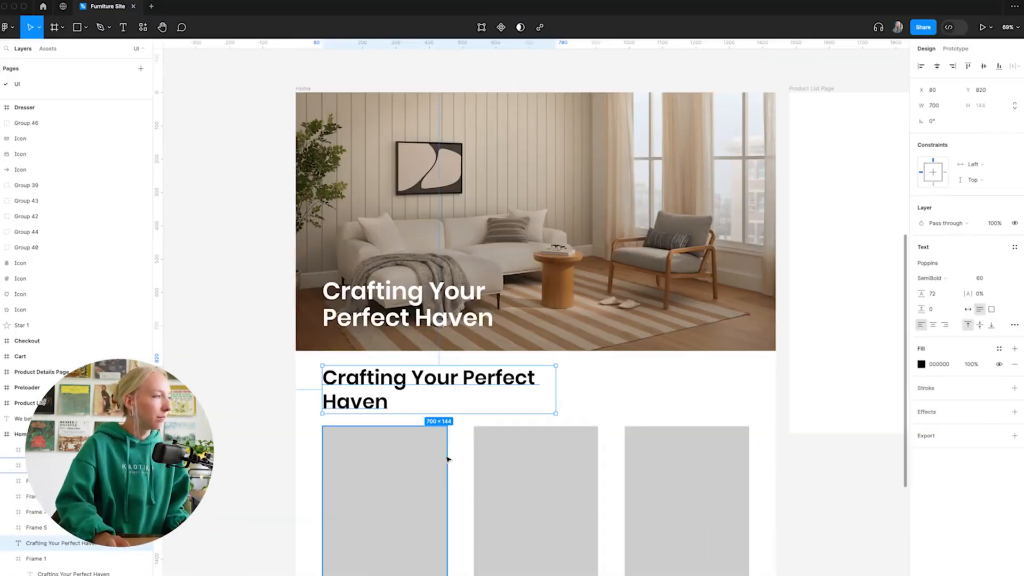
Move the black heading down to Y 832 and replace its text with "Discover Unparalleled Furniture Designs".
left_click_drag(384, 389, 383, 393)
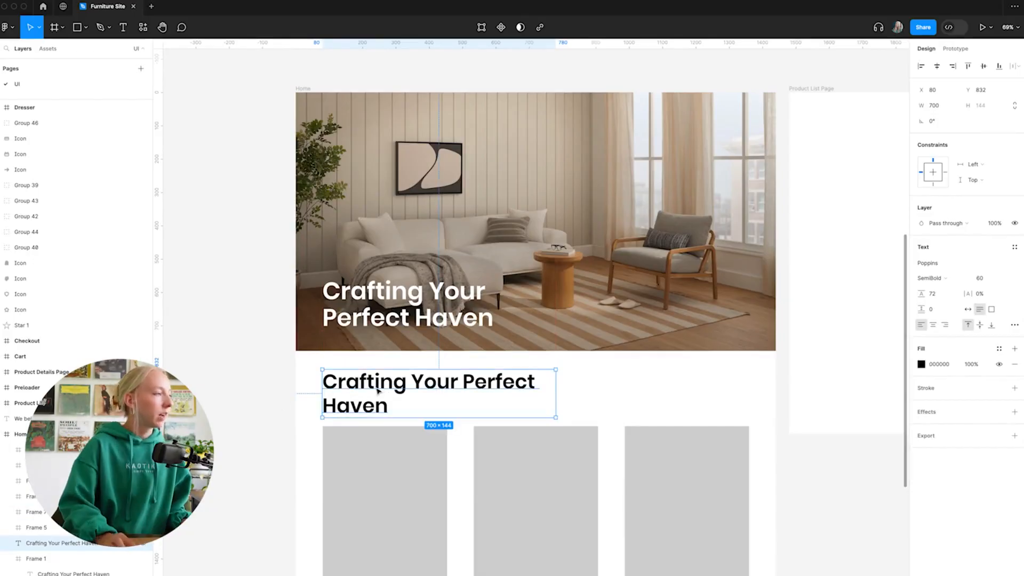
double_click(376, 387)
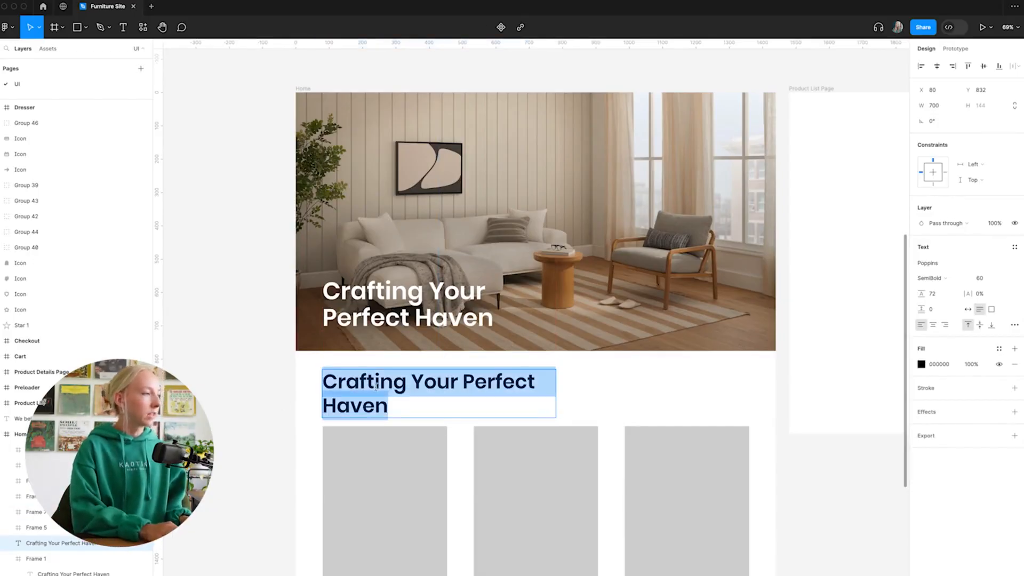
type("Disoover ")
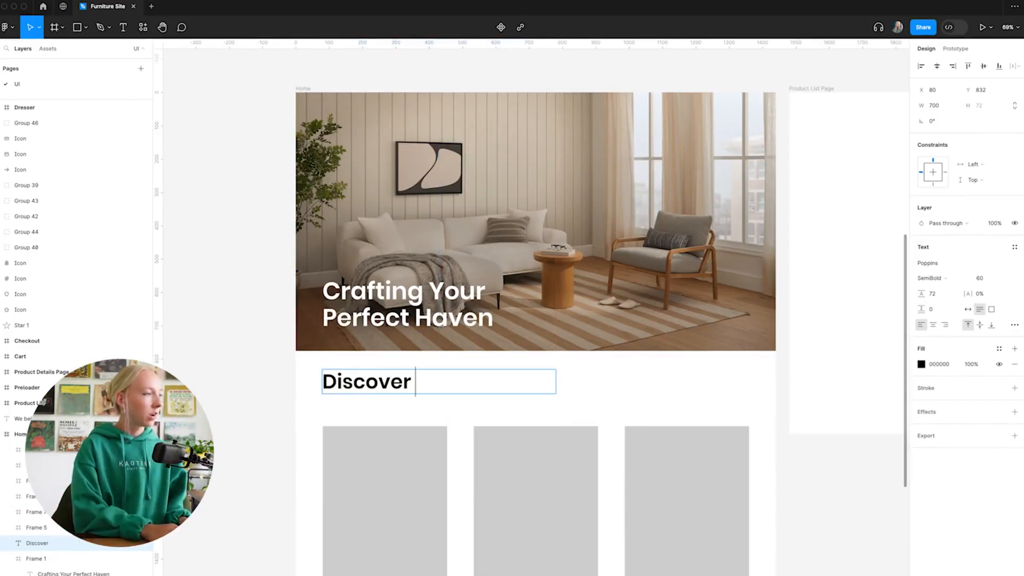
type("Unparalleled")
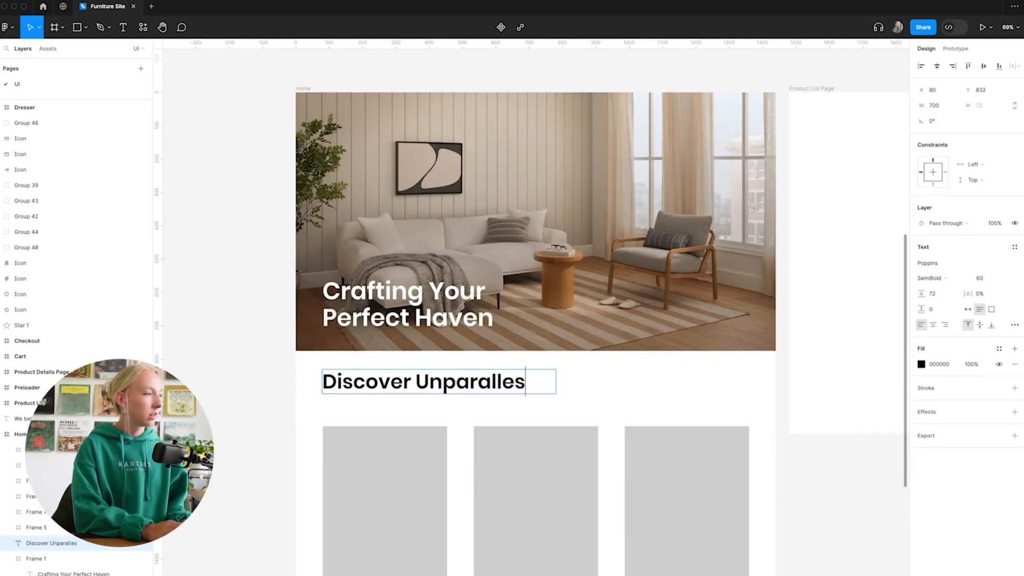
type("Furnitu")
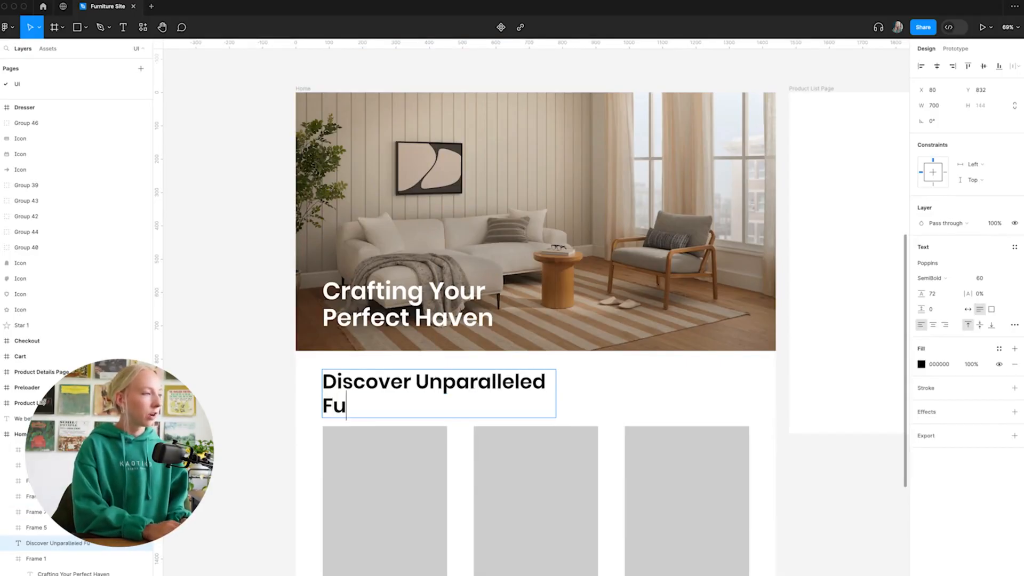
type("re Designs")
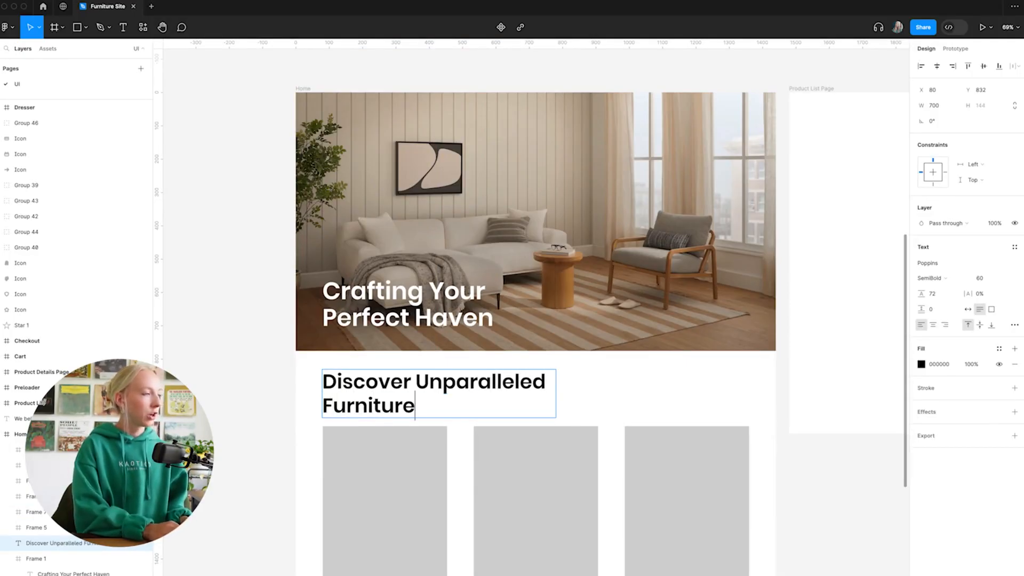
left_click(282, 378)
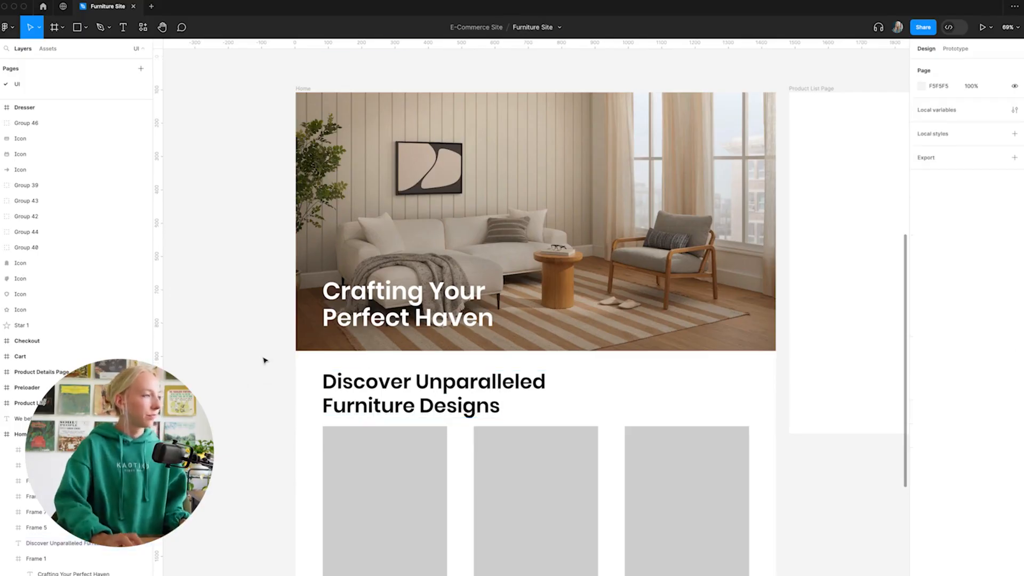
Set the font size of the "Discover Unparalleled Furniture Designs" heading to 42.
scroll(517, 428, "down", 5)
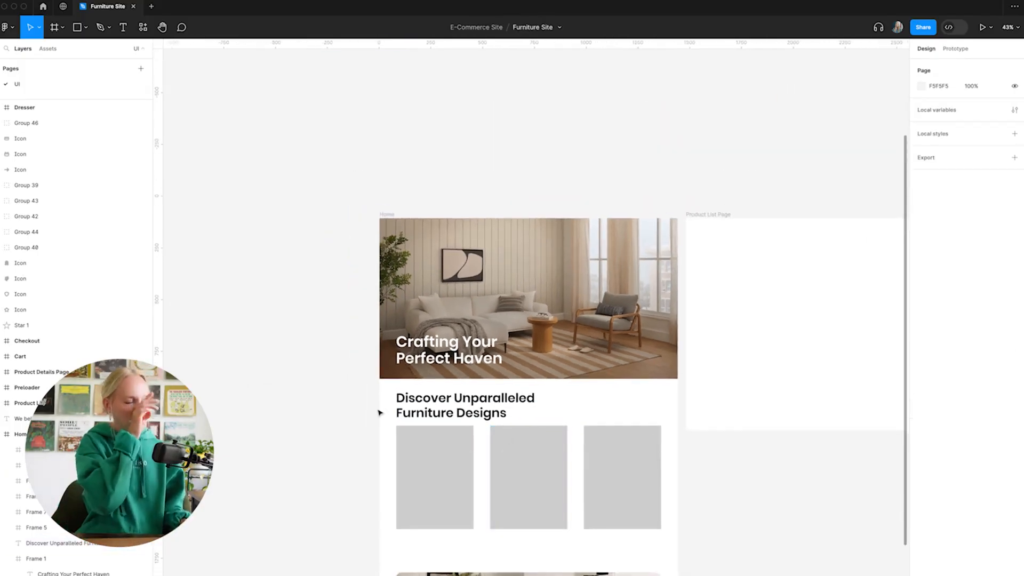
scroll(486, 334, "down", 2)
scroll(490, 337, "up", 4)
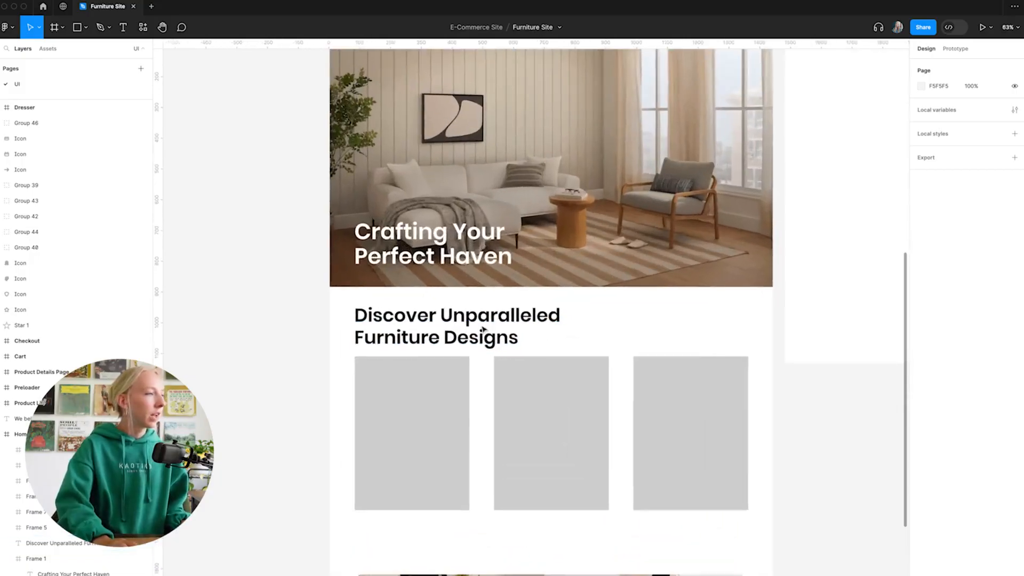
left_click(388, 335)
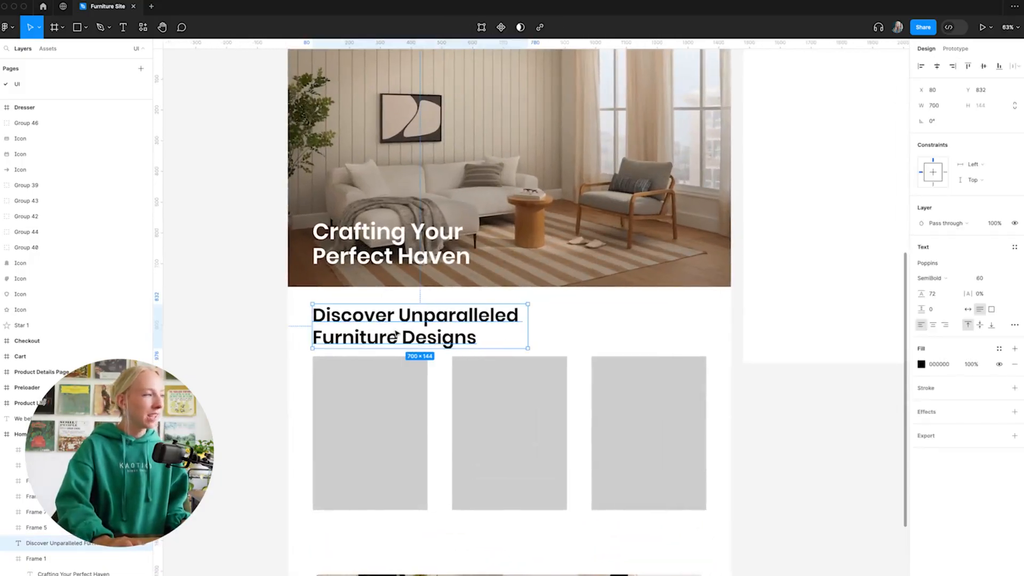
scroll(558, 361, "up", 1)
scroll(544, 366, "down", 1)
left_click(992, 278)
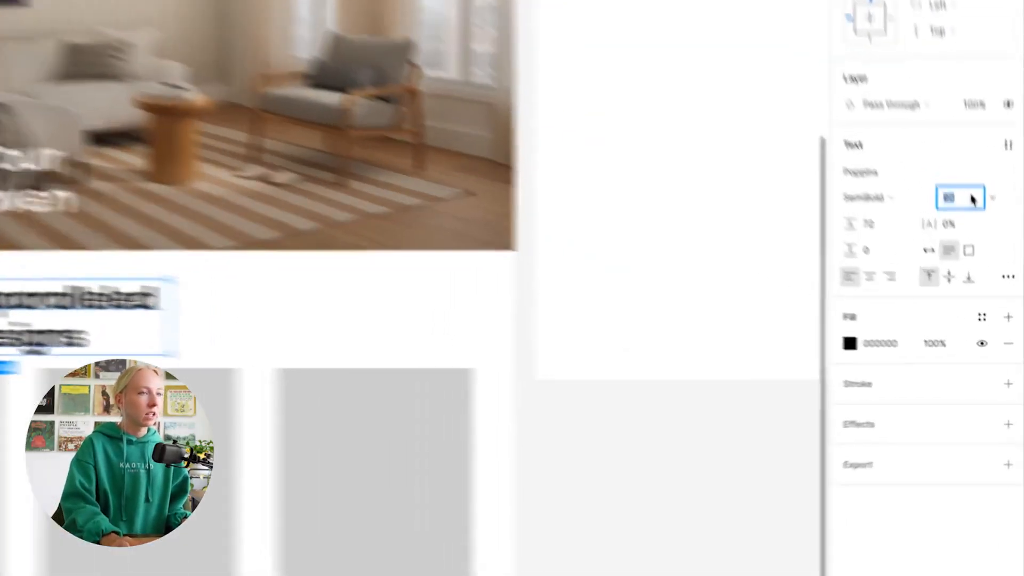
type("42")
key("Return")
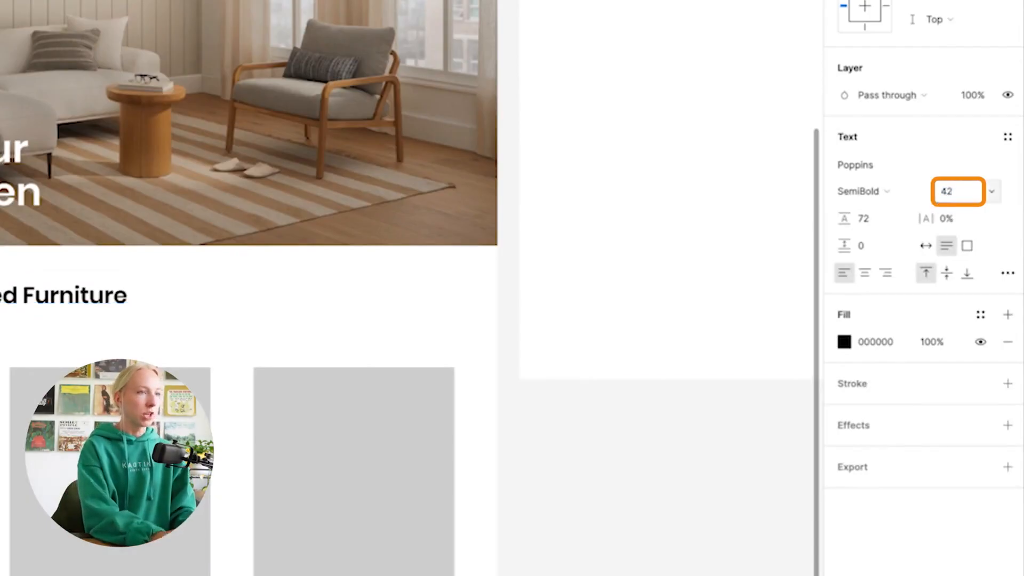
Set the section heading's line height to 50.
left_click(879, 223)
type("50")
key("Return")
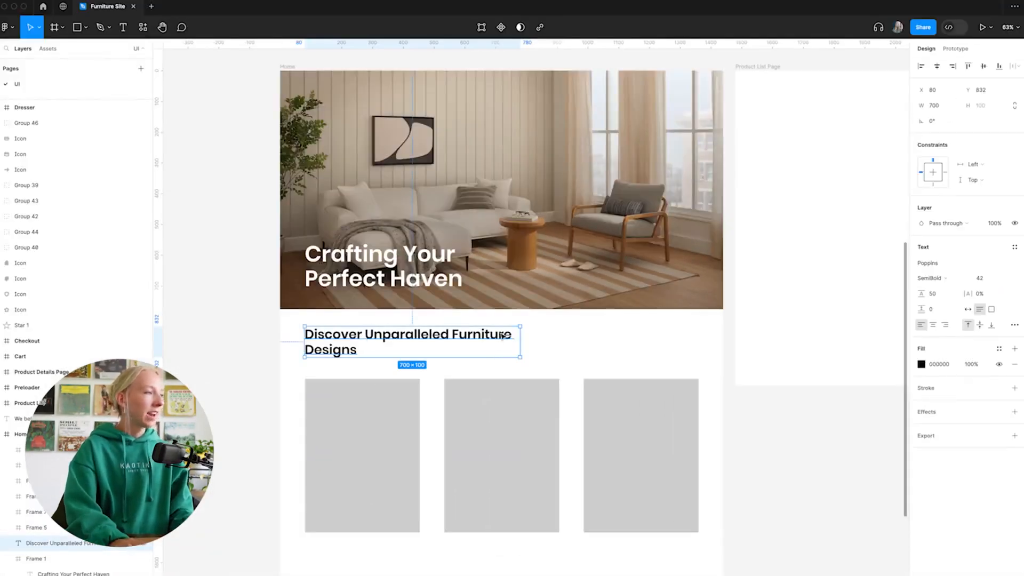
left_click(288, 354)
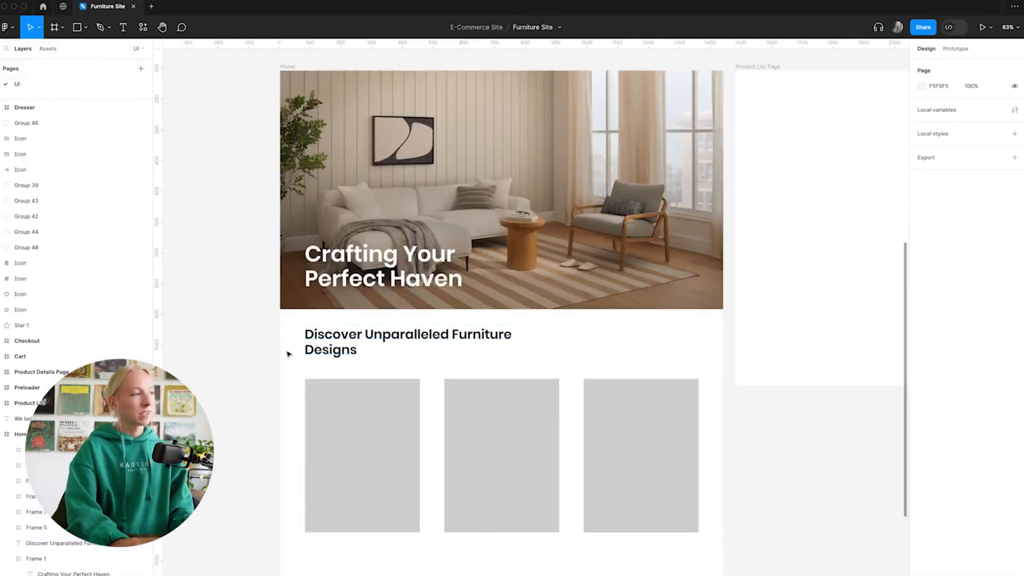
Set the section heading's text box width to 500 and shift the heading slightly down toward the grey cards.
left_click(353, 347)
left_click(415, 295)
left_click(420, 347)
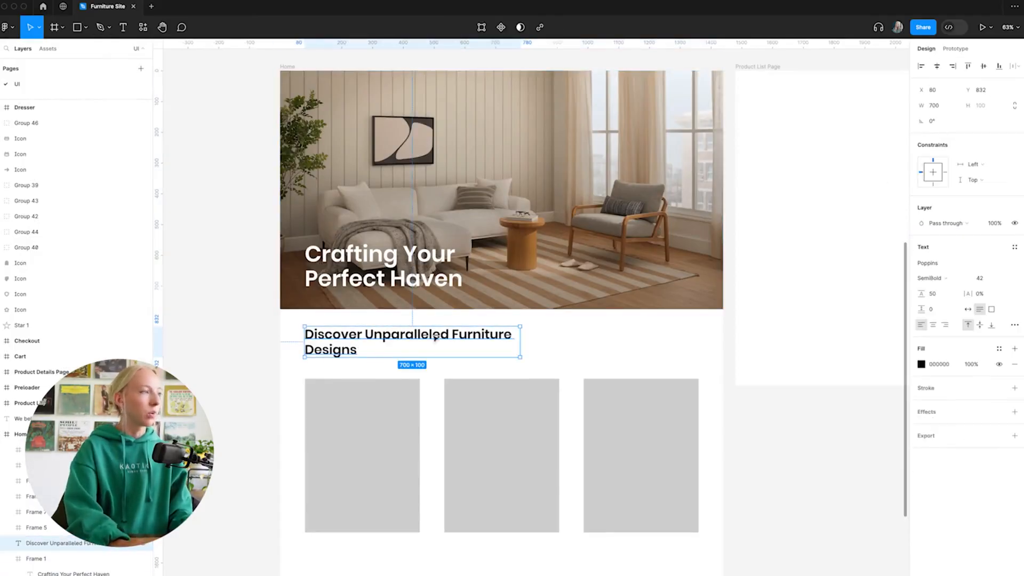
left_click(944, 103)
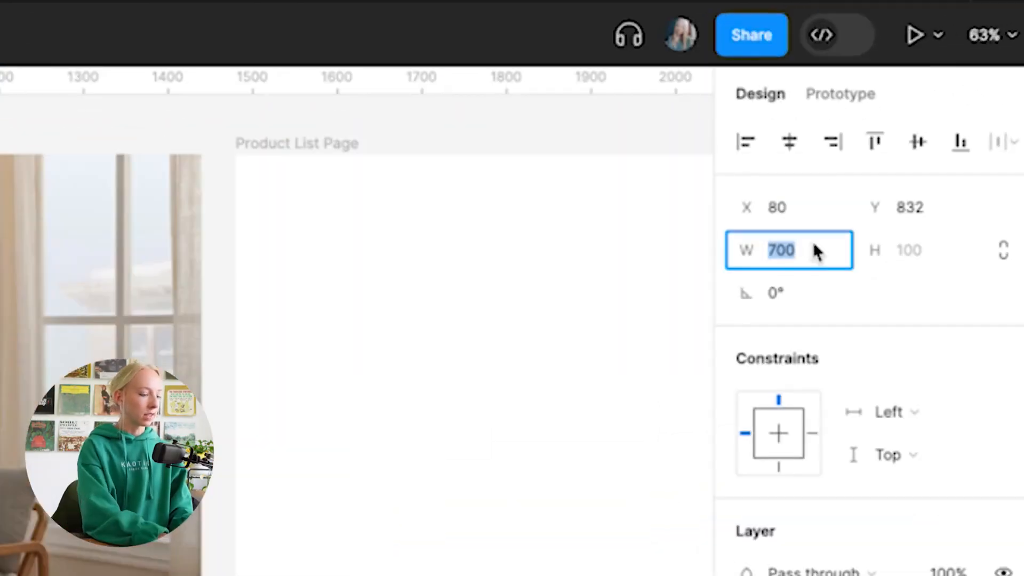
type("500")
key("Return")
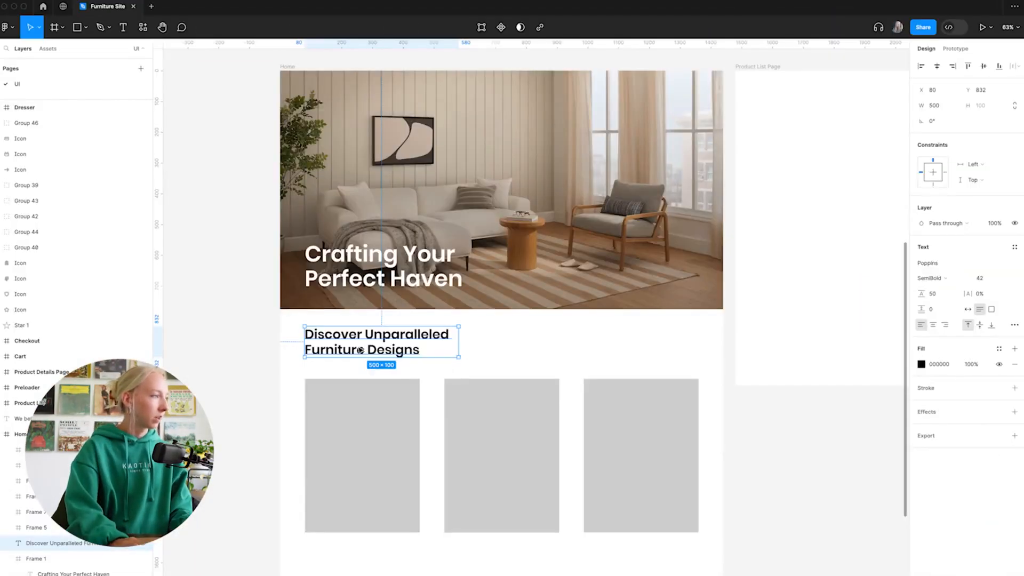
left_click_drag(360, 350, 376, 352)
left_click(265, 383)
left_click(251, 354)
Review the Home page layout from the section heading down to the bedroom banner and its white card.
scroll(307, 344, "down", 3)
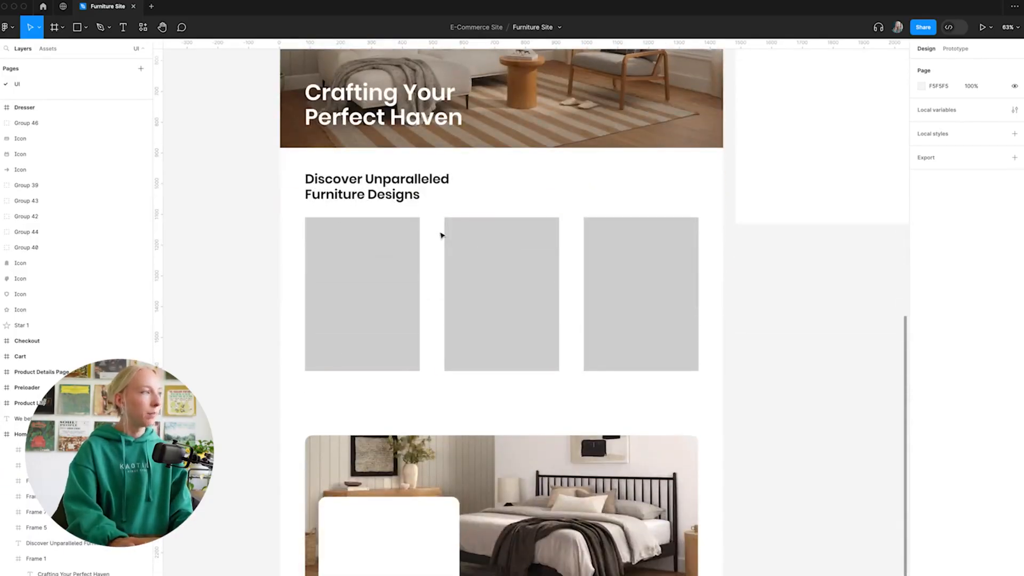
scroll(480, 255, "down", 3)
left_click_drag(318, 275, 423, 408)
left_click(412, 477)
scroll(410, 448, "up", 4)
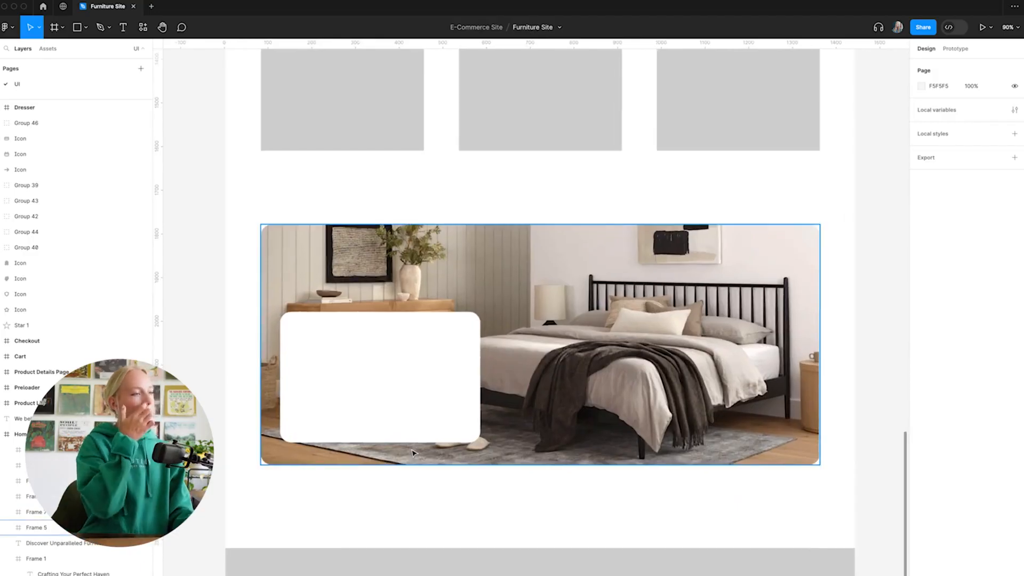
scroll(412, 452, "down", 5)
scroll(375, 418, "up", 1)
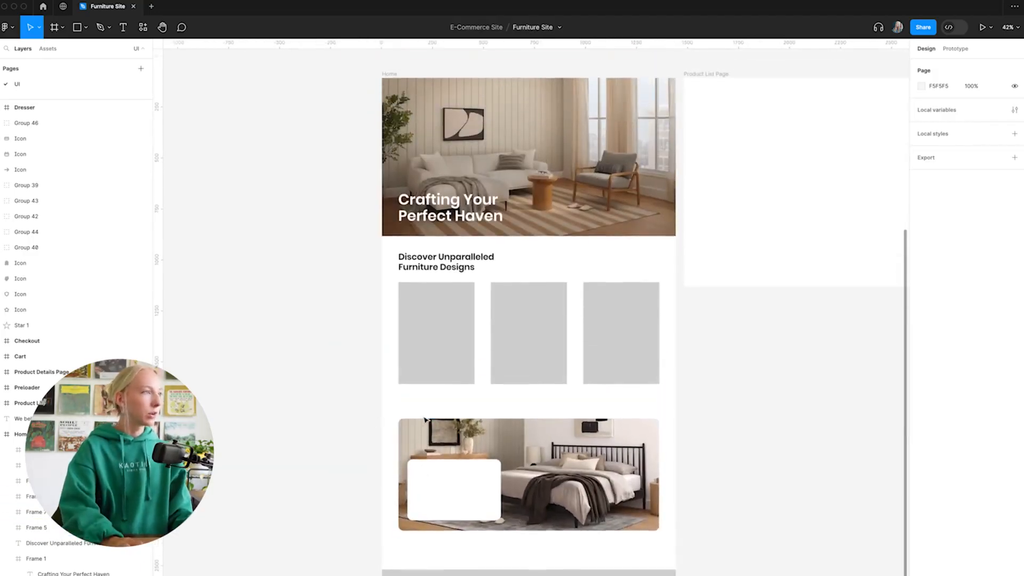
scroll(431, 420, "down", 2)
scroll(457, 421, "up", 5)
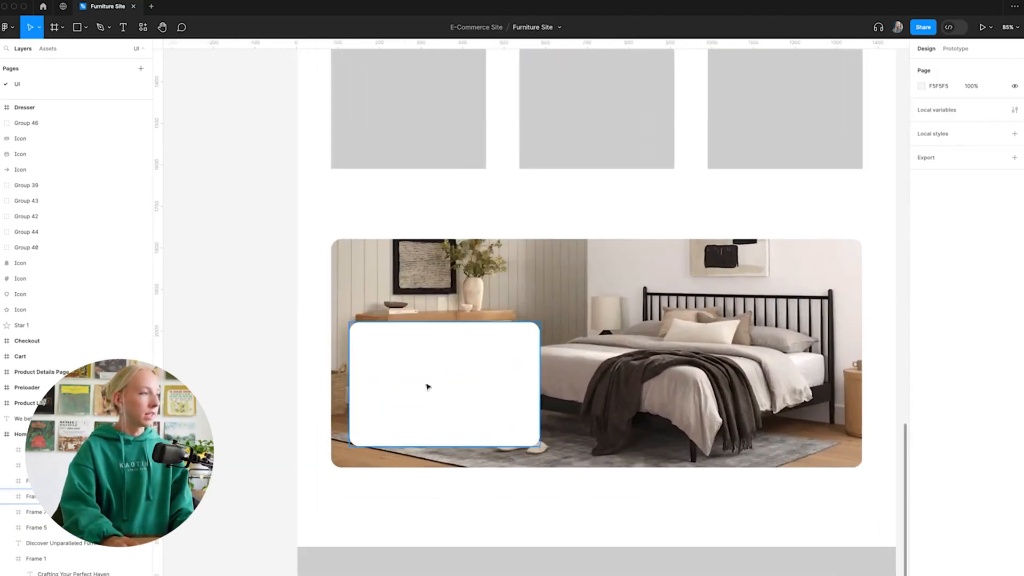
Add the heading text "About Furni" near the top of the white card on the bedroom banner.
scroll(439, 364, "up", 1)
key("t")
left_click(381, 373)
type("A =\\")
key("BackSpace")
key("BackSpace")
key("BackSpace")
key("BackSpace")
key("BackSpace")
type("About Fur")
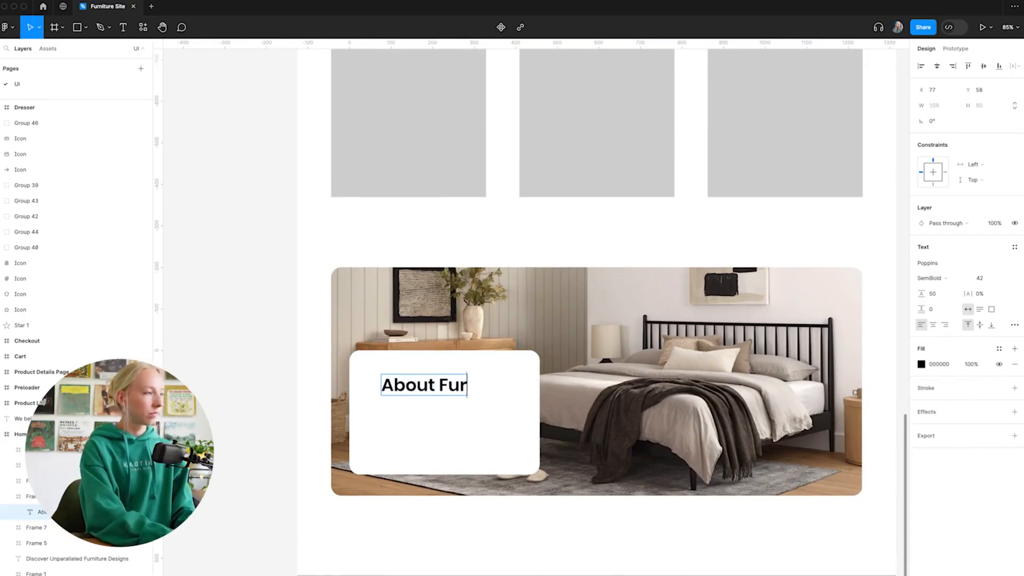
type("ni")
key("Escape")
left_click(259, 373)
Move the "About Furni" heading slightly toward the card's upper-left corner and set its font size to 32.
left_click(417, 393)
left_click_drag(417, 393, 404, 391)
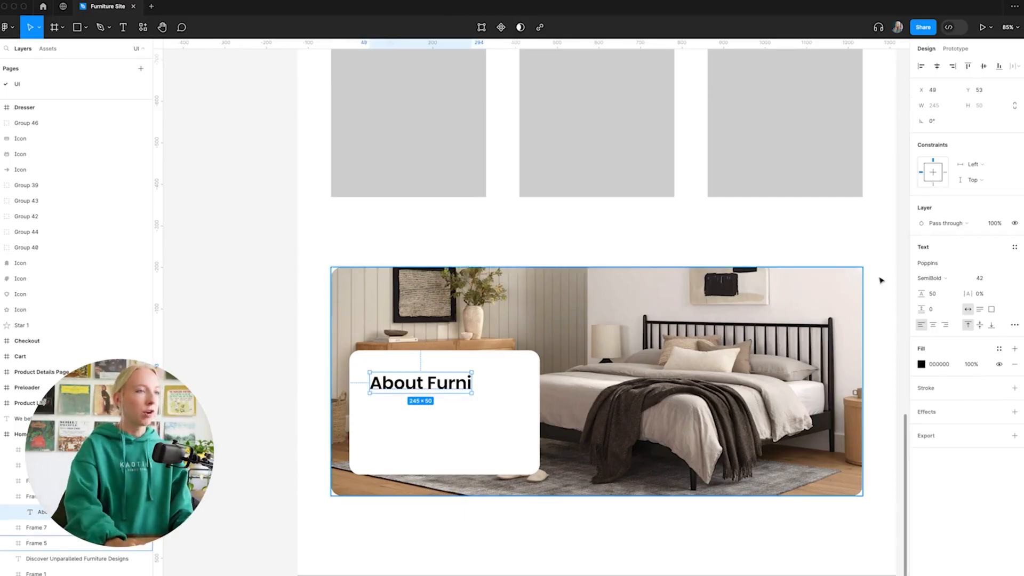
left_click(982, 280)
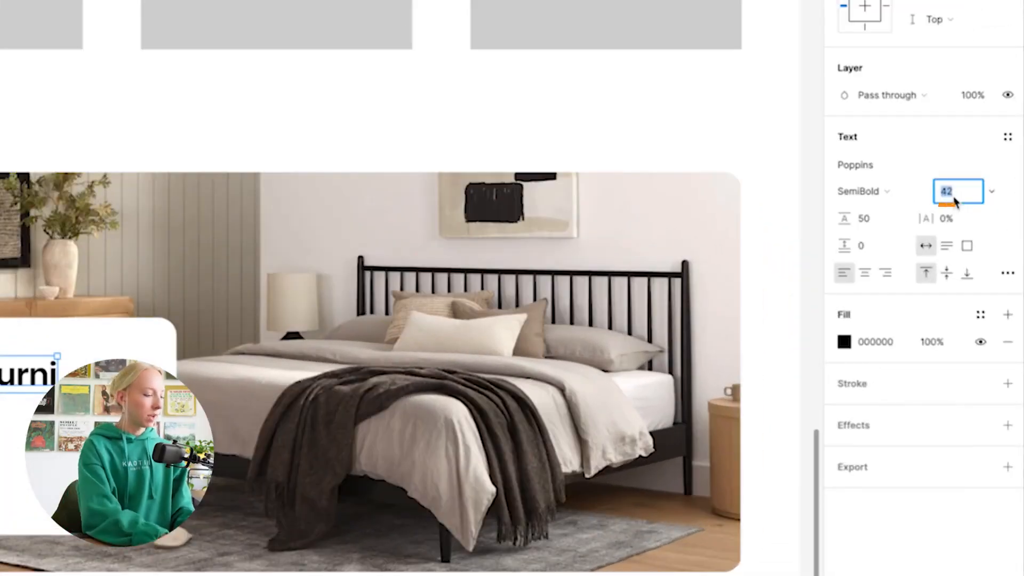
type("32")
key("Return")
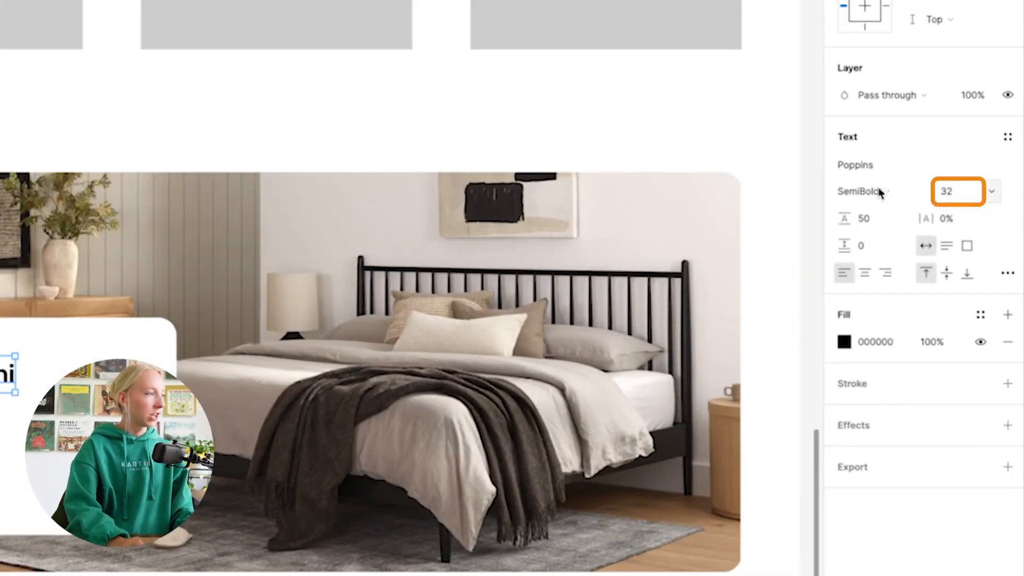
Duplicate the "About Furni" heading below itself as a 371 × 138 text box and style the copy as Regular, size 16.
left_click_drag(426, 384, 524, 451)
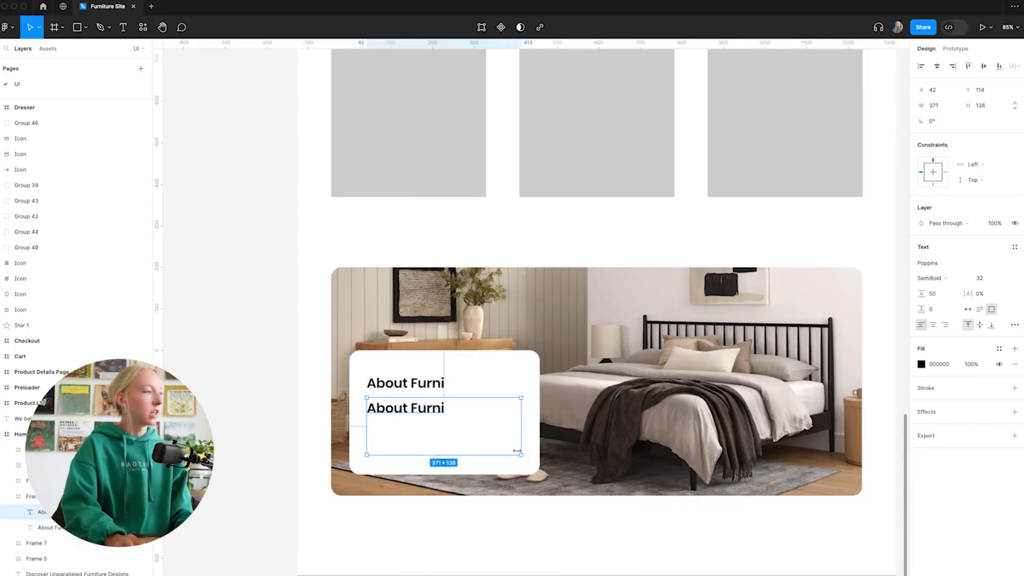
double_click(400, 411)
left_click(985, 278)
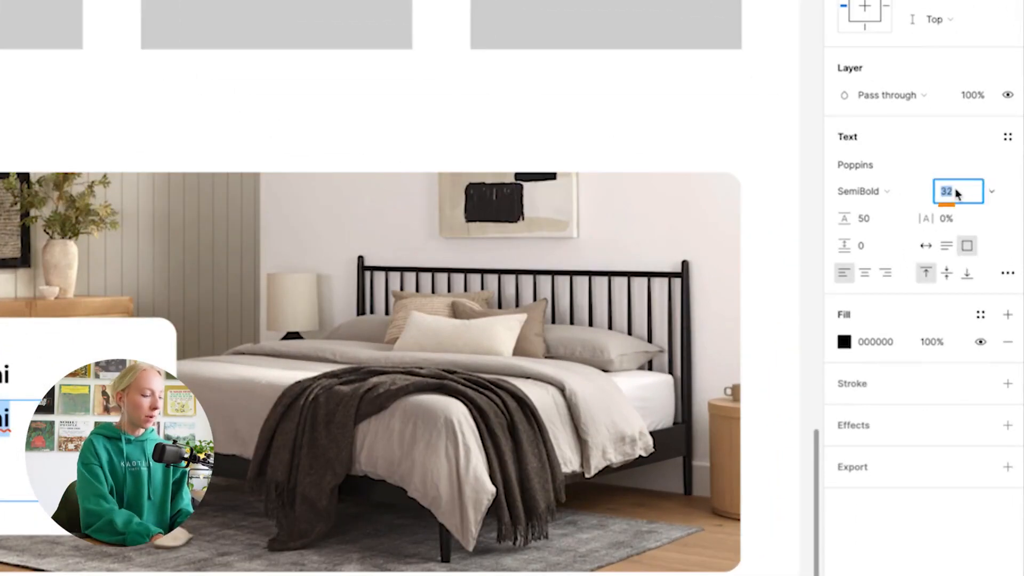
type("16")
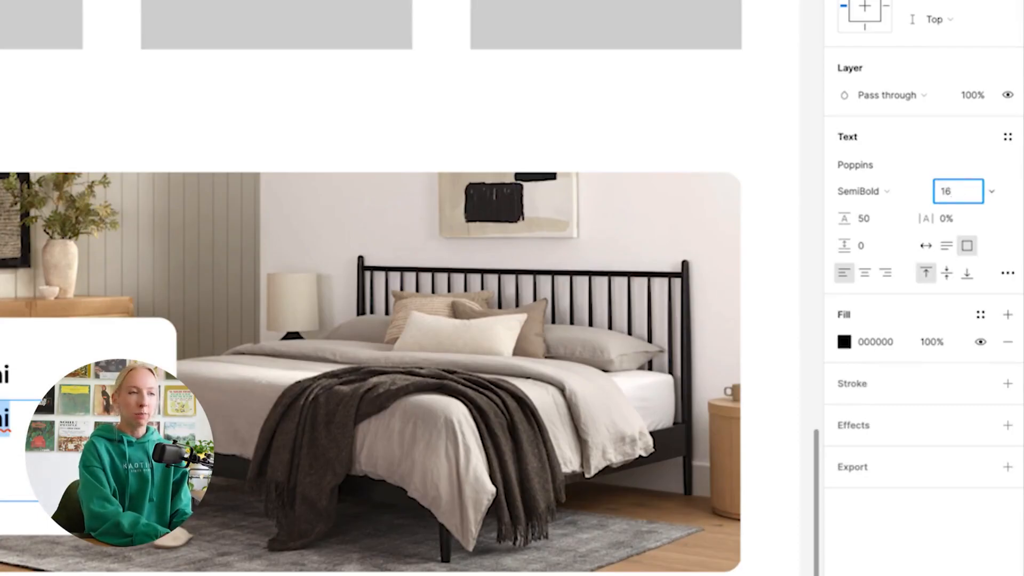
key("Return")
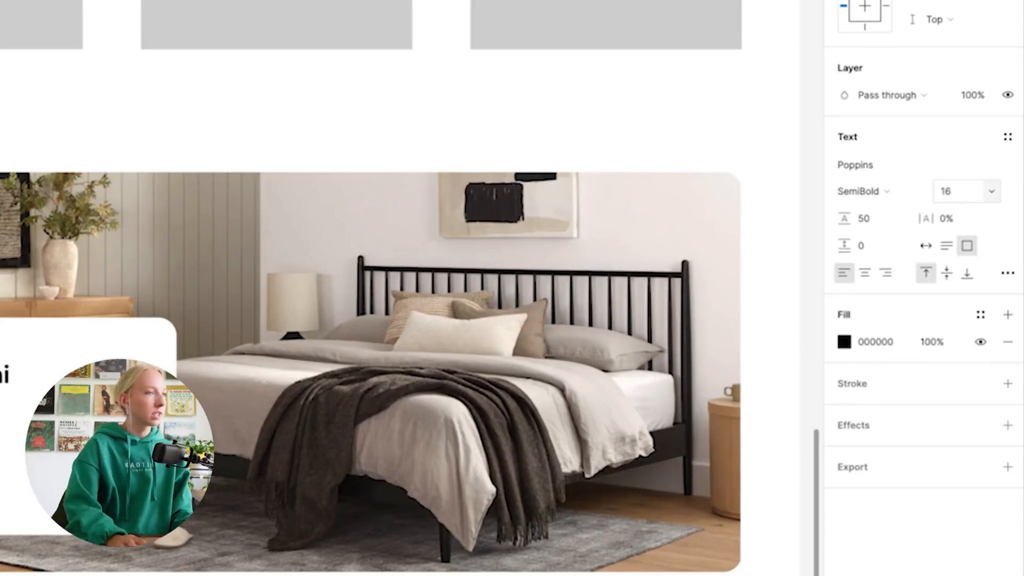
left_click(890, 196)
left_click(884, 152)
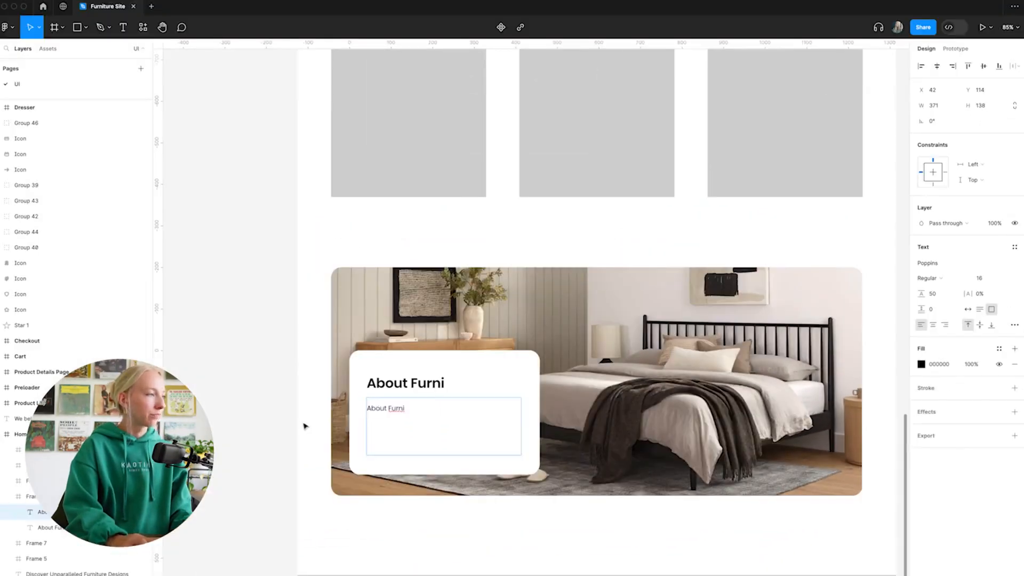
Set the line height of the smaller text under the card heading to 24.
key("ctrl+a")
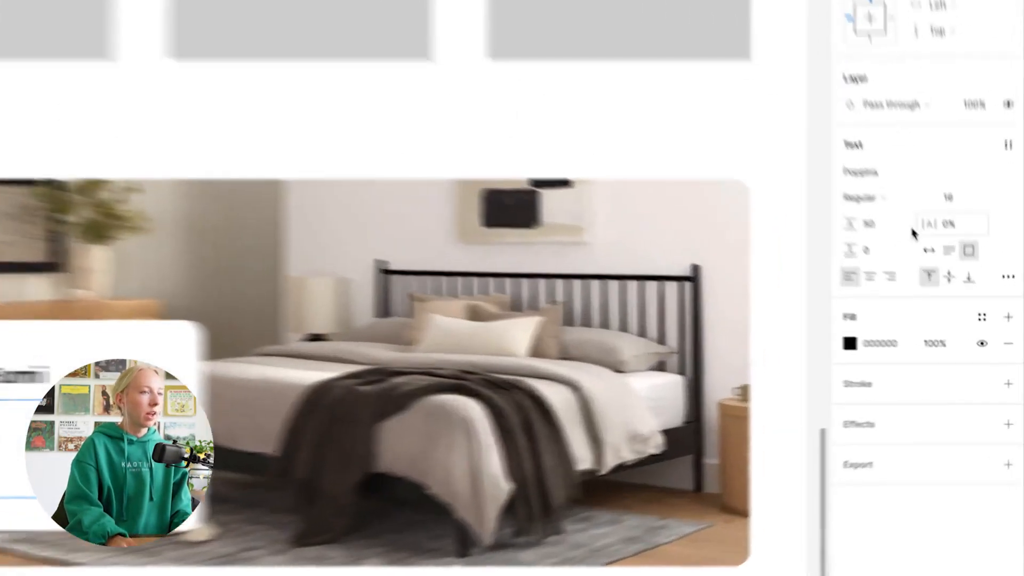
left_click(944, 296)
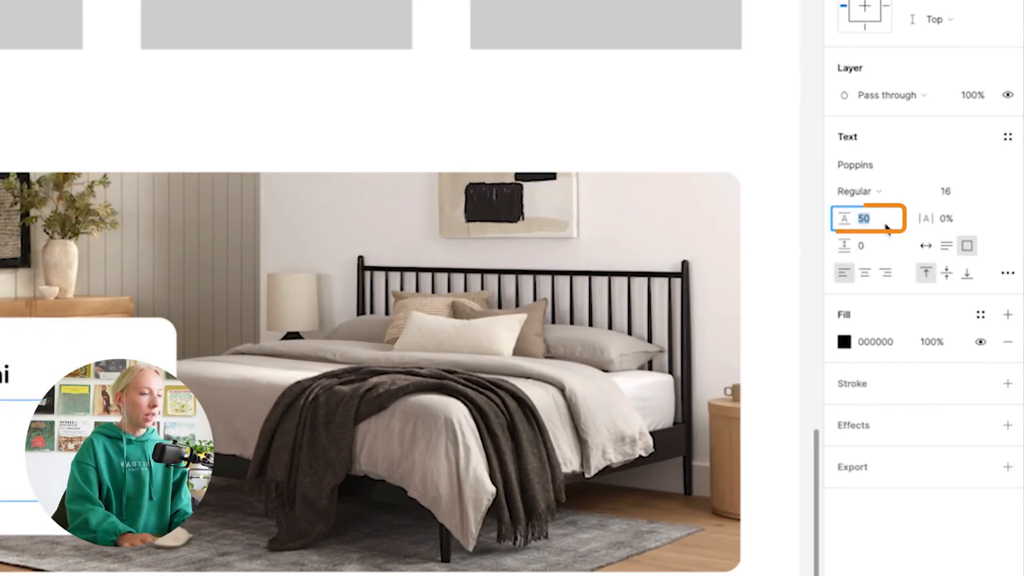
type("24")
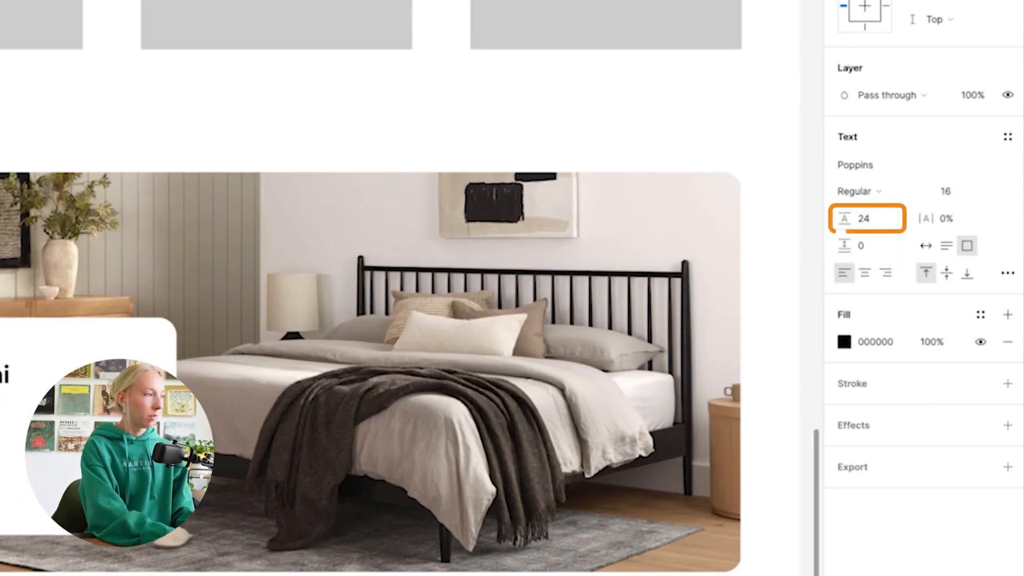
key("Return")
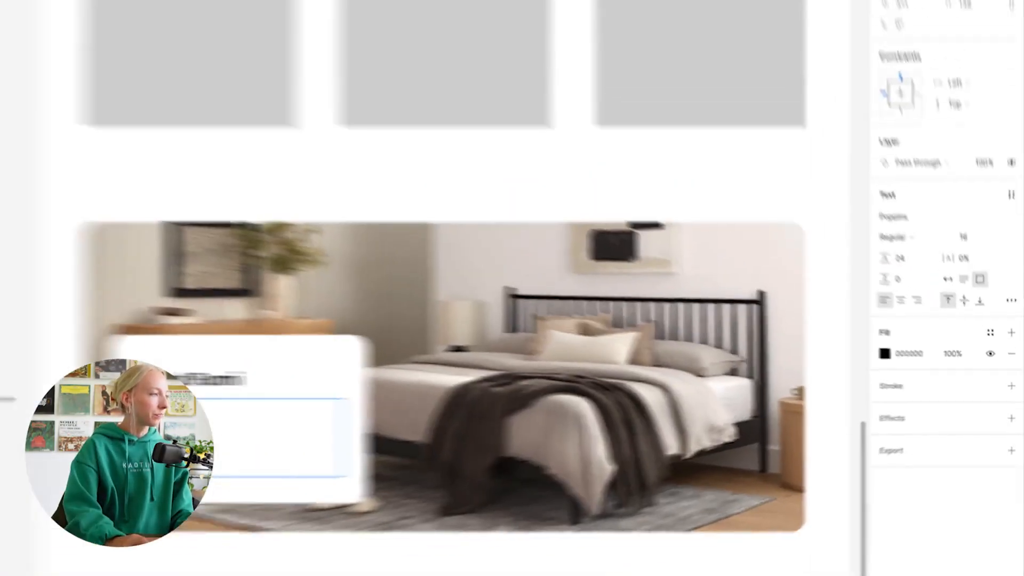
left_click(274, 384)
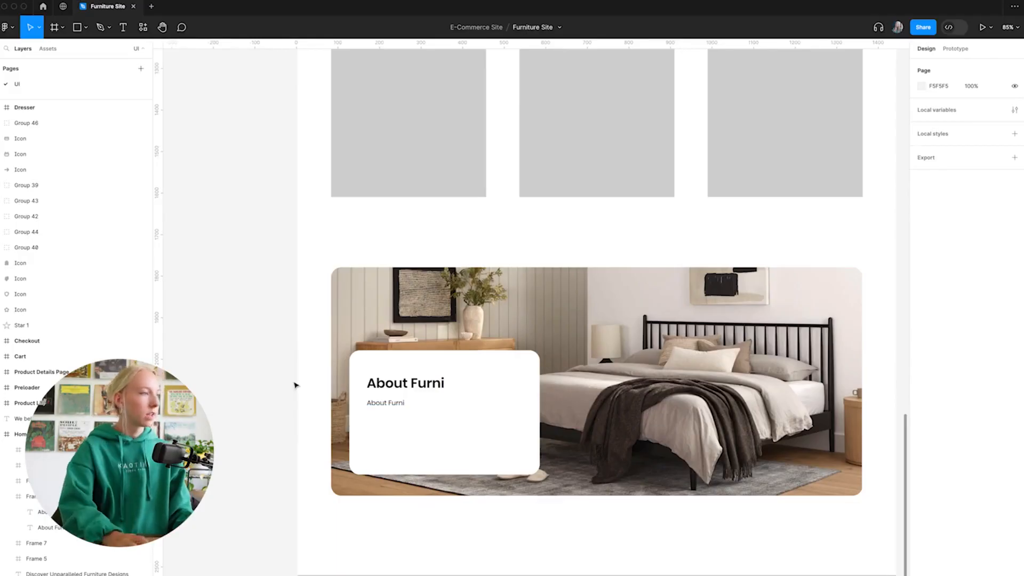
Replace the smaller "About Furni" text with the "We believe that everyone deserves..." paragraph copied from the text layer outside the Home page.
scroll(295, 386, "down", 10)
scroll(533, 383, "right", 5)
left_click(776, 384)
key("ctrl+c")
scroll(572, 389, "left", 10)
scroll(488, 411, "up", 10)
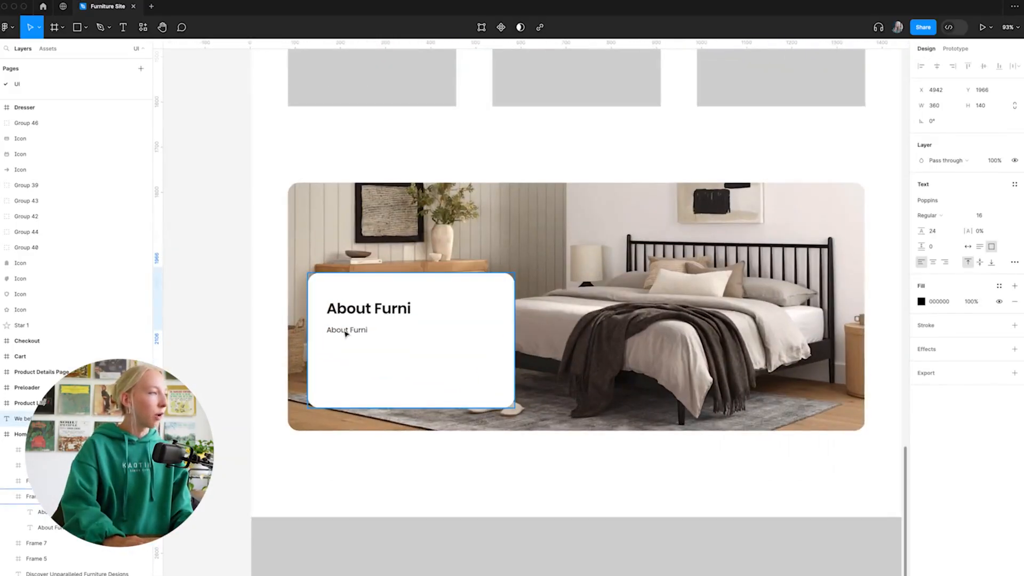
left_click(346, 332)
double_click(351, 332)
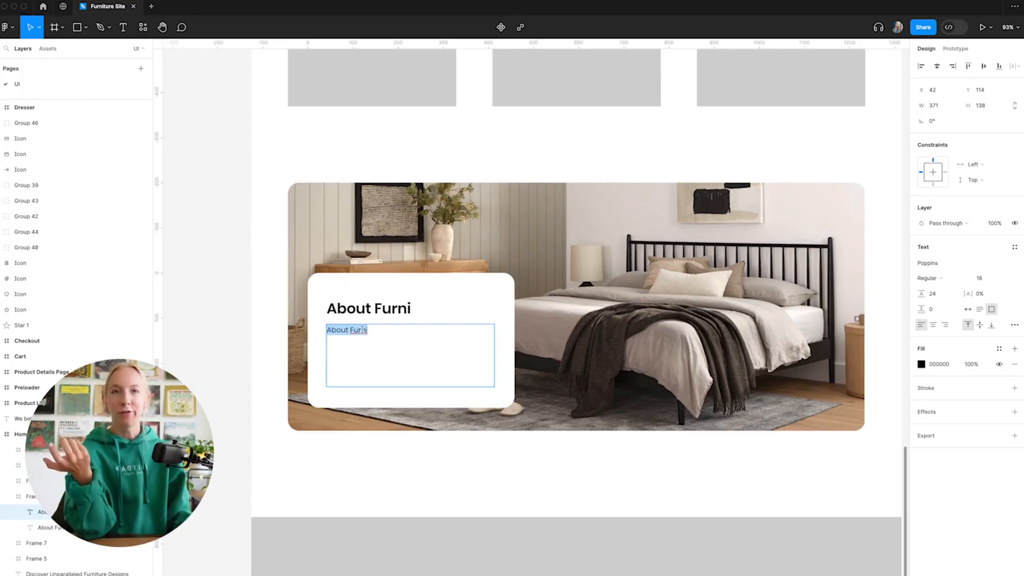
key("super+v")
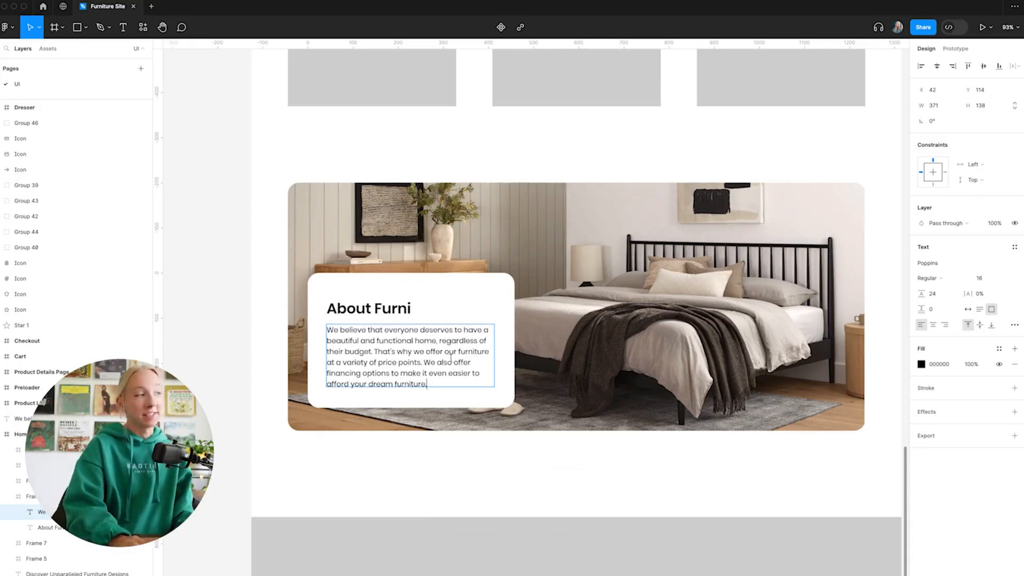
key("Escape")
left_click(226, 312)
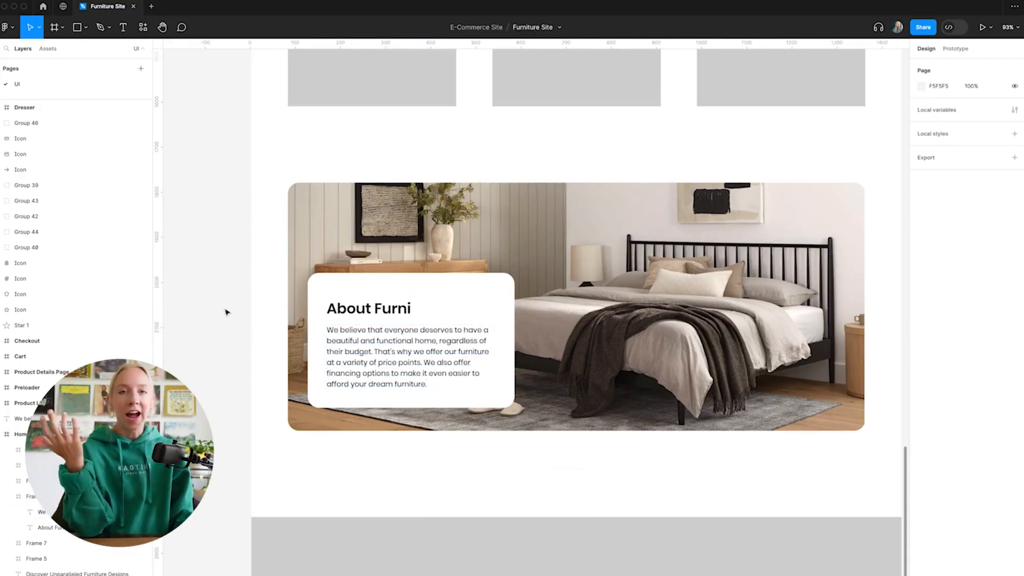
Shift the "About Furni" heading and its paragraph slightly upward inside the white card.
left_click(393, 315)
left_click_drag(392, 315, 392, 311)
left_click(401, 348)
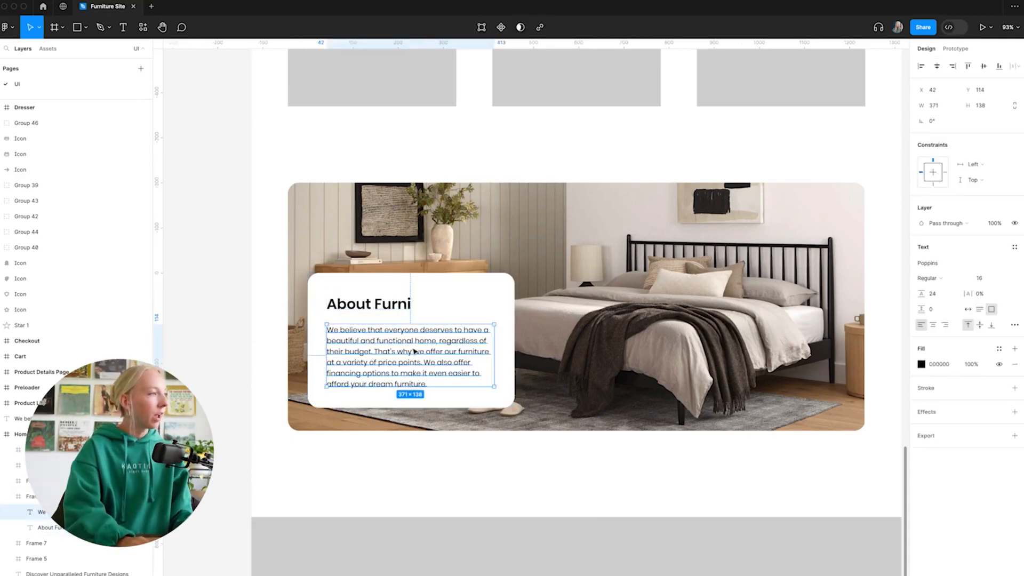
left_click_drag(414, 350, 414, 347)
left_click(239, 322)
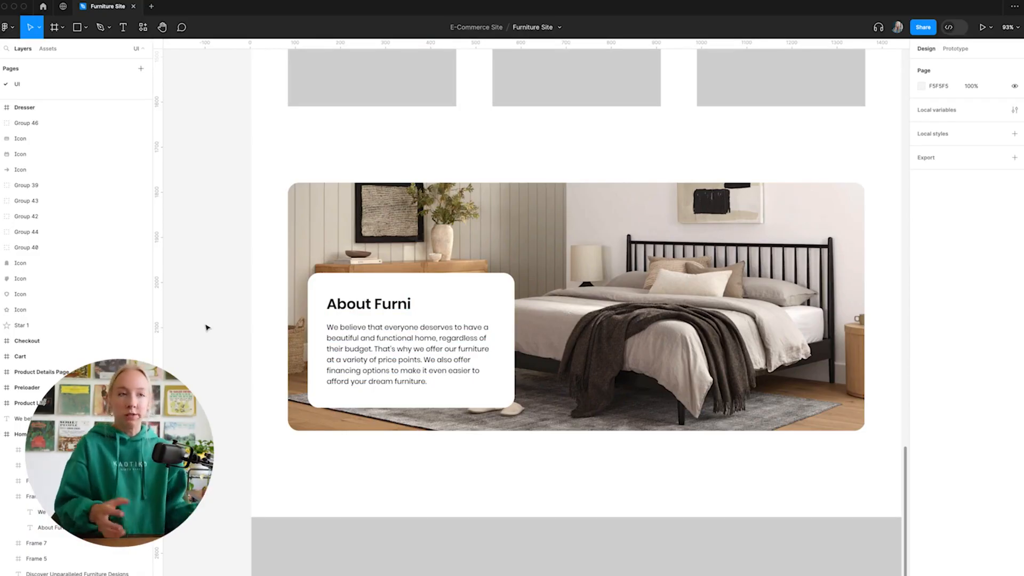
Nudge the card heading slightly down toward the paragraph and place the paragraph at X 43, Y 110.
left_click(374, 312)
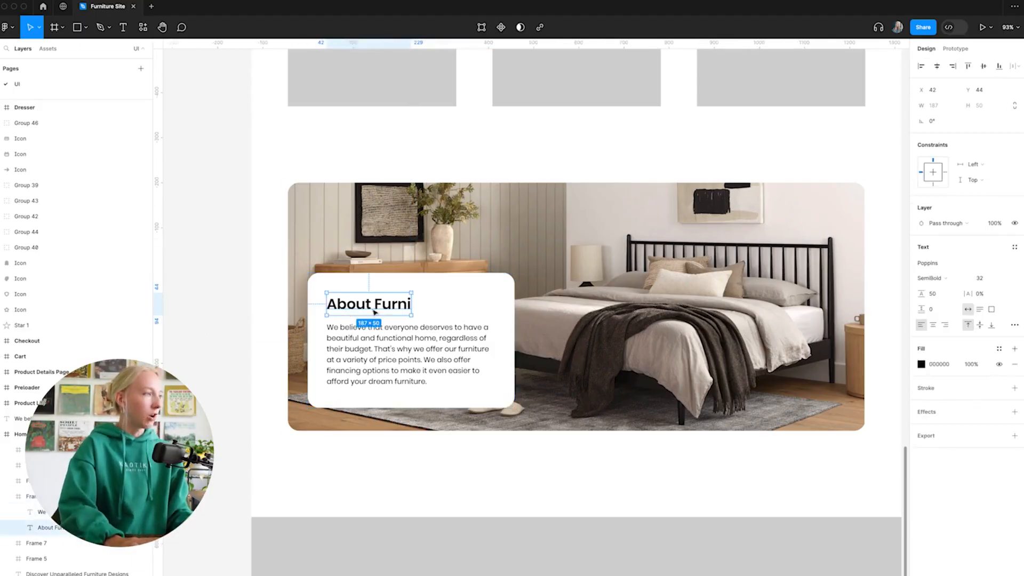
left_click(418, 352, "shift")
left_click_drag(418, 352, 417, 353)
left_click(240, 316)
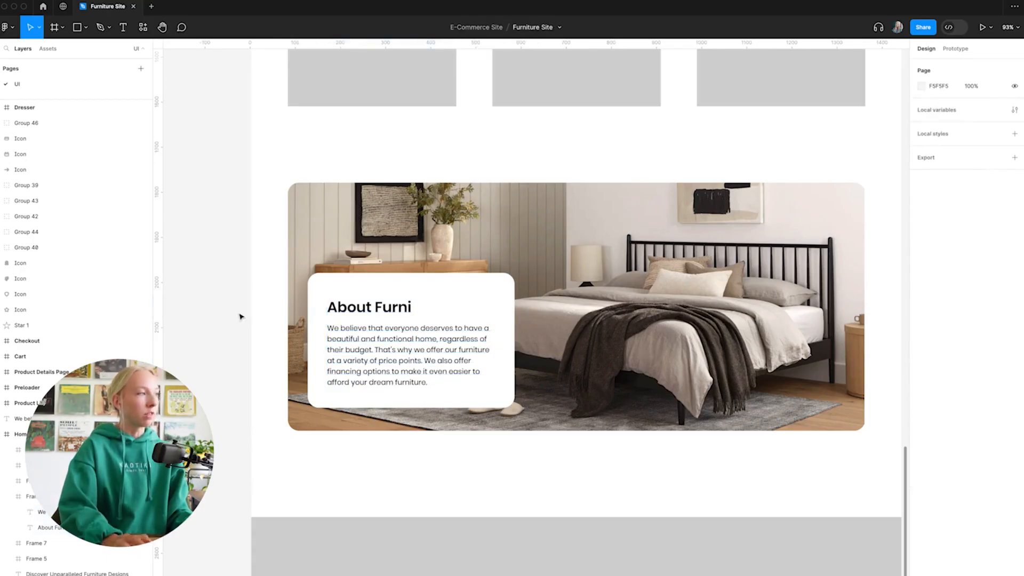
Examine the paragraph's line height and the text spacing inside the "About Furni" card up close.
scroll(261, 321, "down", 5)
scroll(249, 343, "up", 7)
left_click(514, 327)
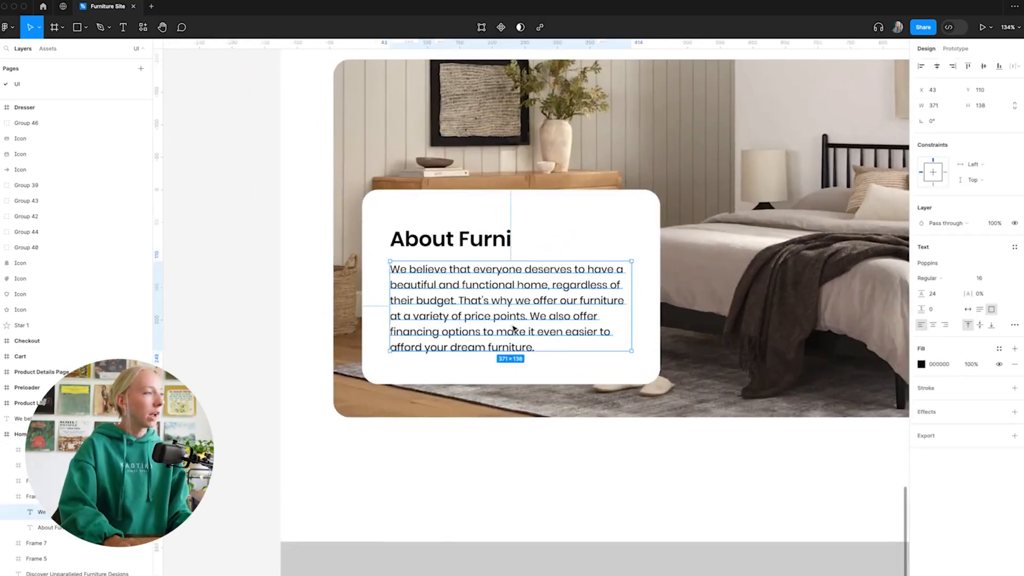
scroll(523, 327, "right", 2)
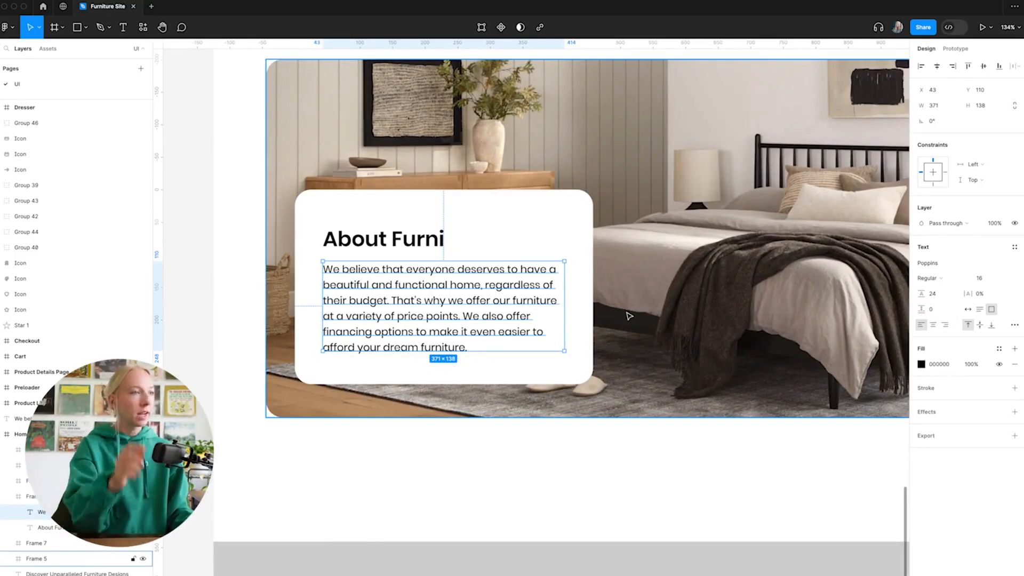
left_click_drag(921, 294, 922, 293)
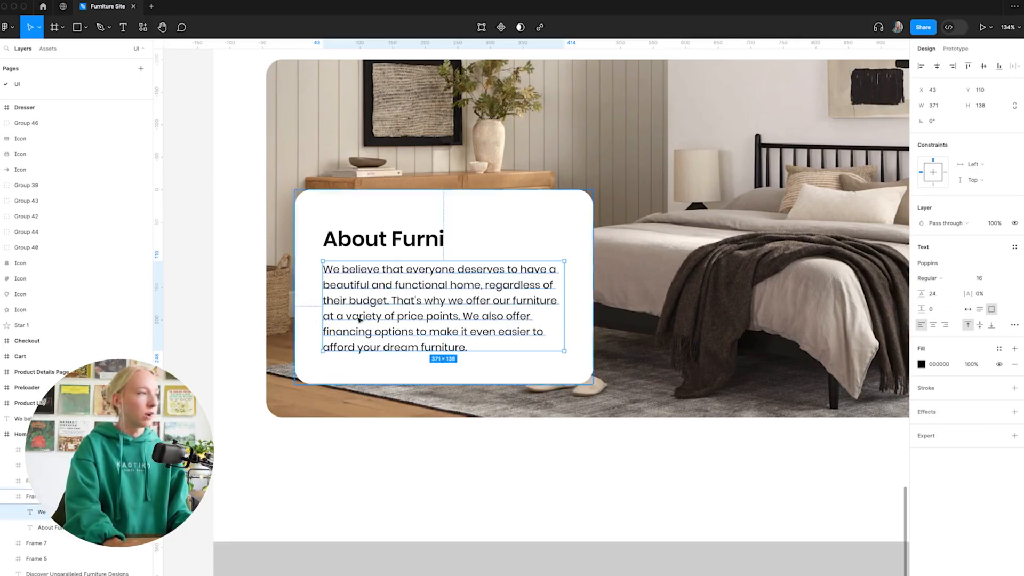
left_click(477, 491)
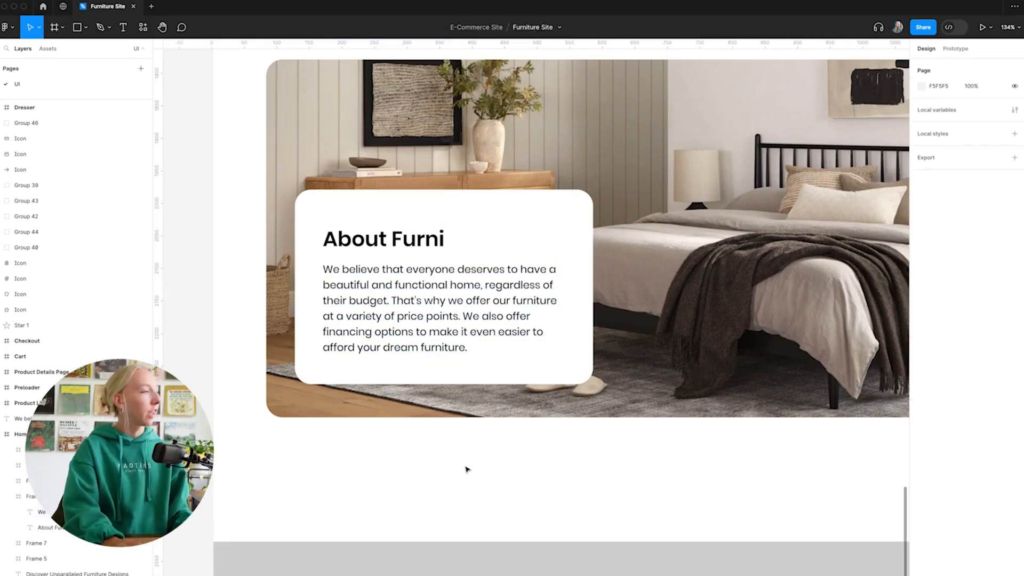
scroll(466, 469, "down", 3)
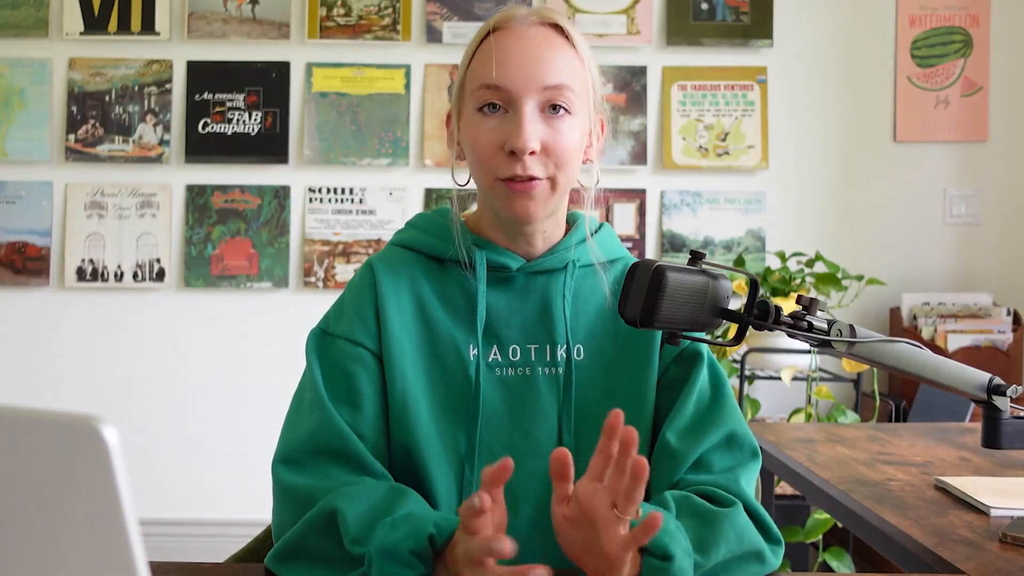